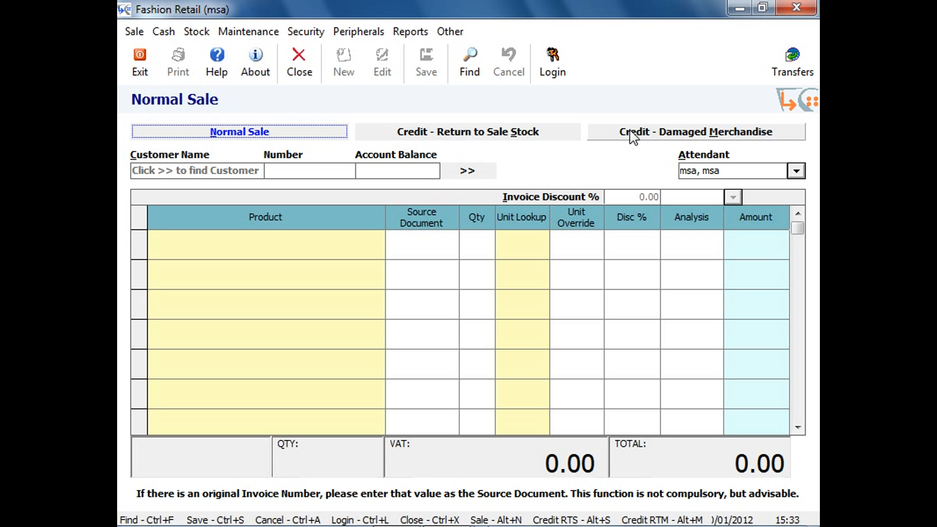
View the Lay-Buy screen and return to the Sales screen.
{"action": "left_click", "coordinate": [135, 32]}
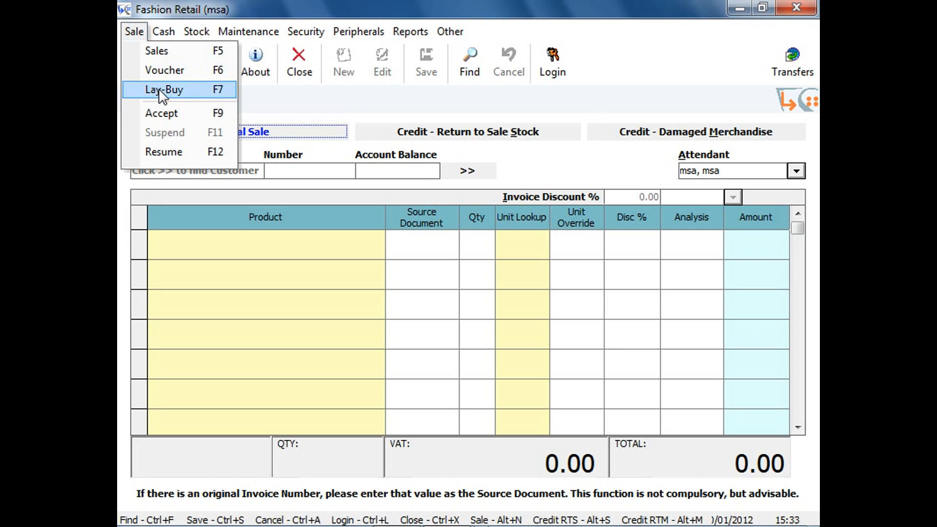
{"action": "left_click", "coordinate": [162, 93]}
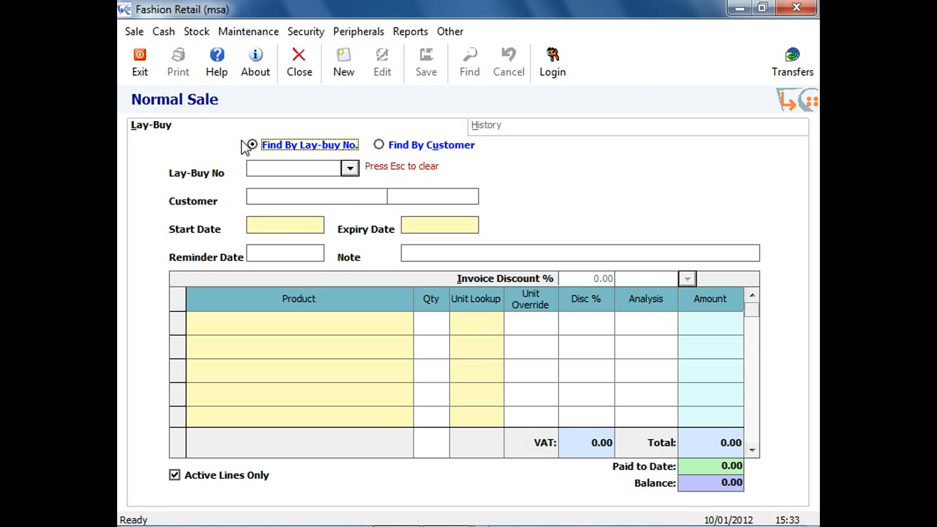
{"action": "left_click", "coordinate": [134, 32]}
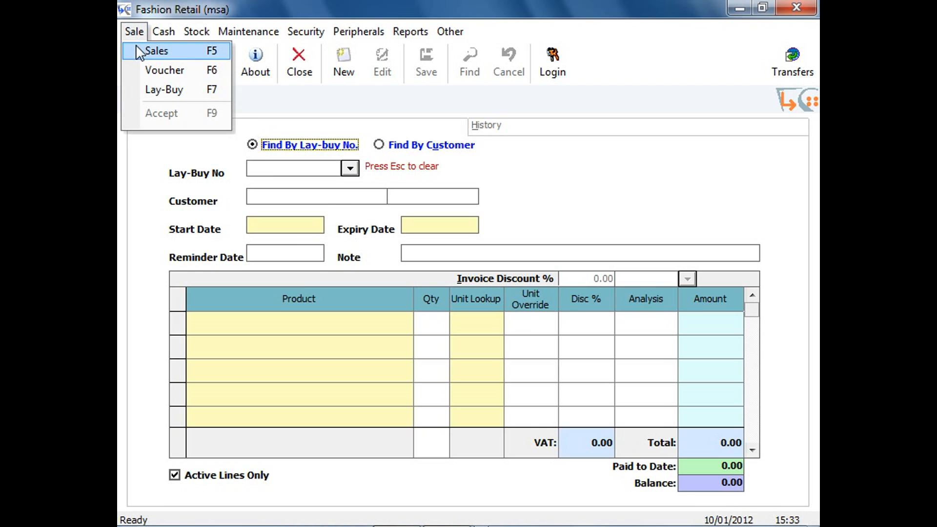
{"action": "left_click", "coordinate": [147, 51]}
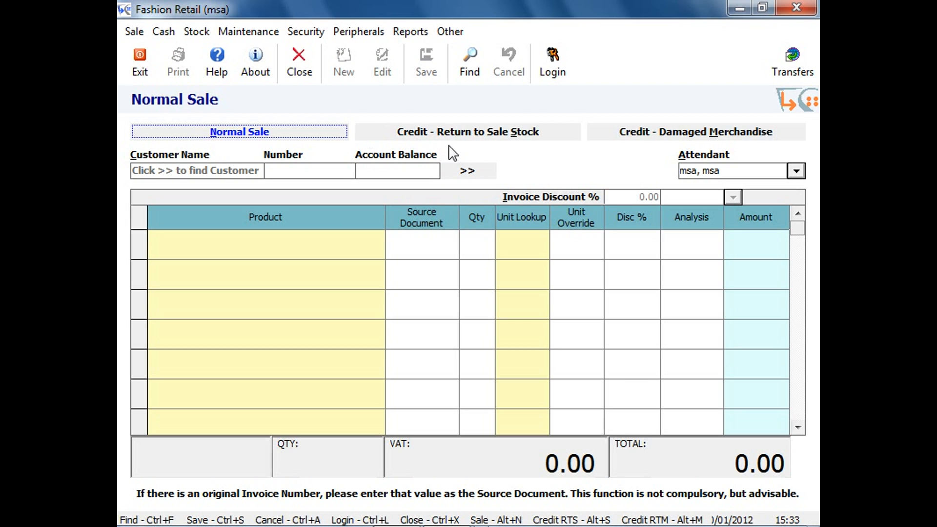
Find the customer by surname and first name and assign the matching person to the sale.
{"action": "left_click", "coordinate": [486, 174]}
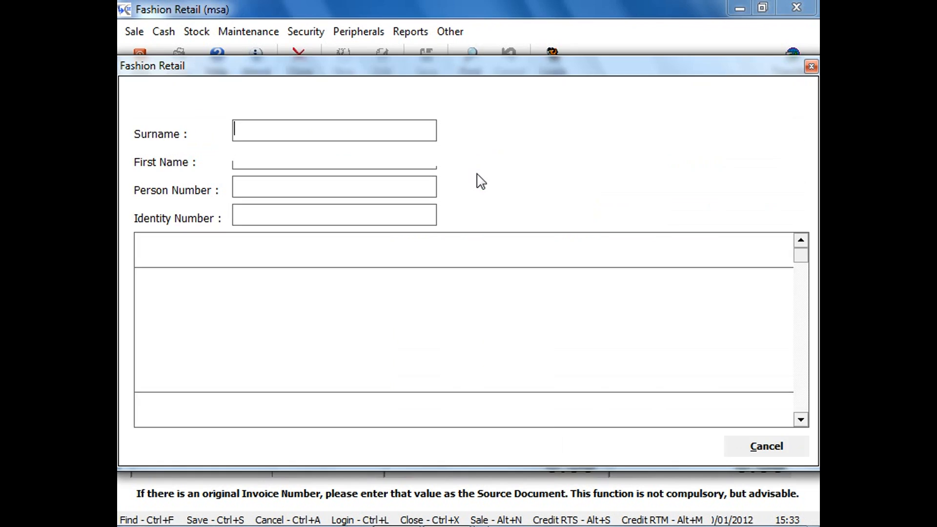
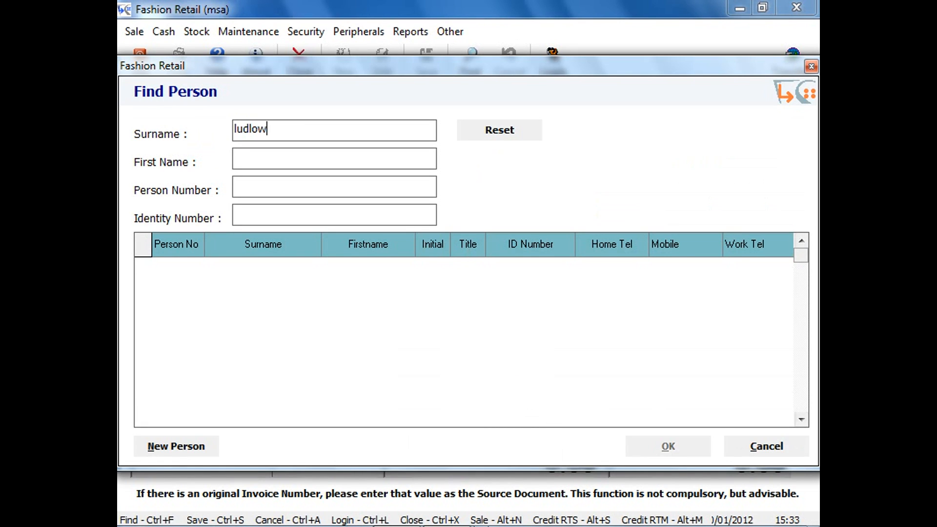
{"action": "key", "text": "Tab"}
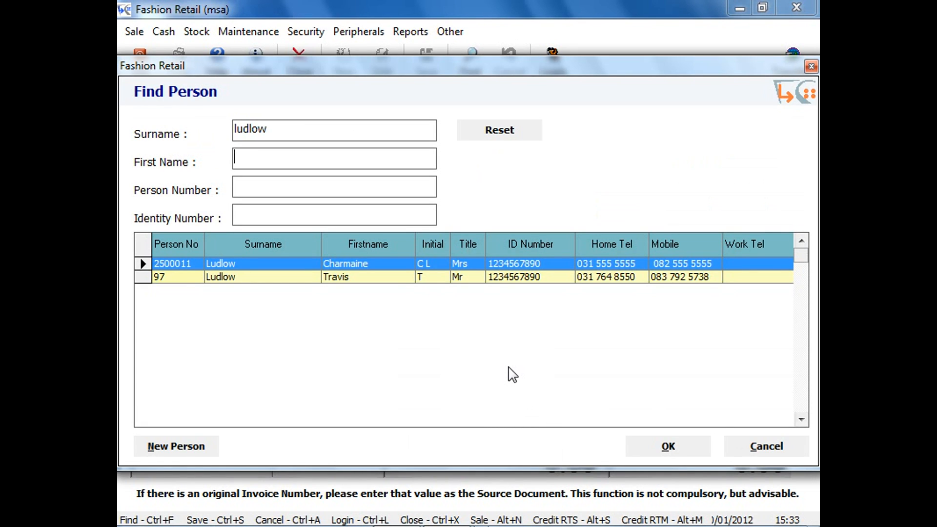
{"action": "key", "text": "Tab"}
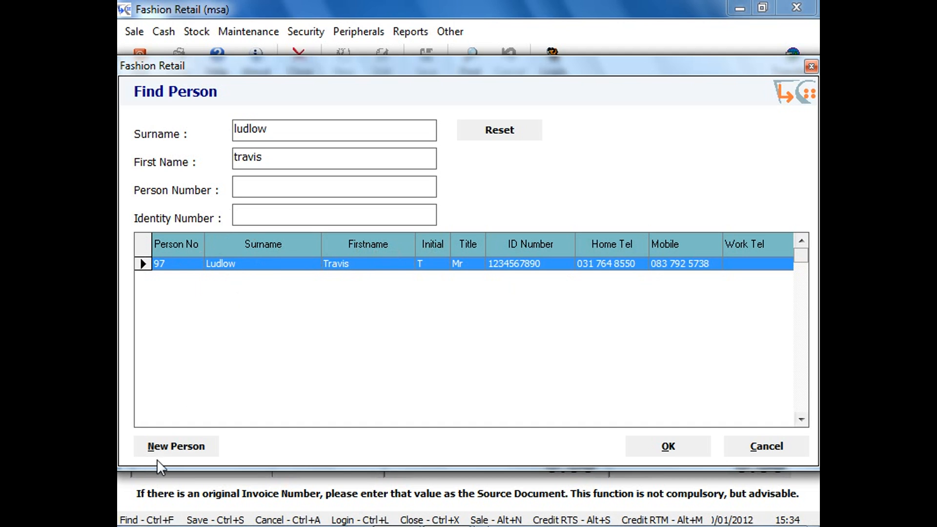
{"action": "double_click", "coordinate": [308, 265]}
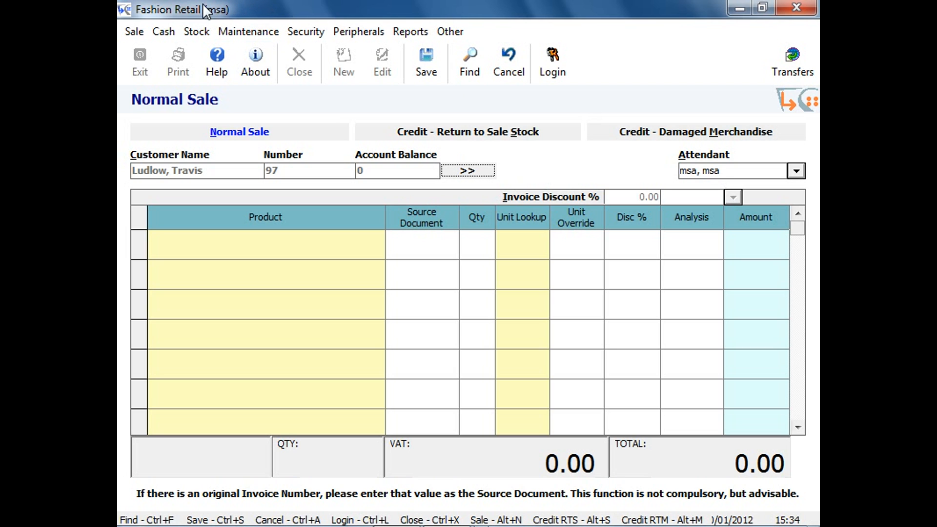
Choose another attendant for the sale and add product 102-1105-BLK x 4 as the first line.
{"action": "left_click", "coordinate": [705, 172]}
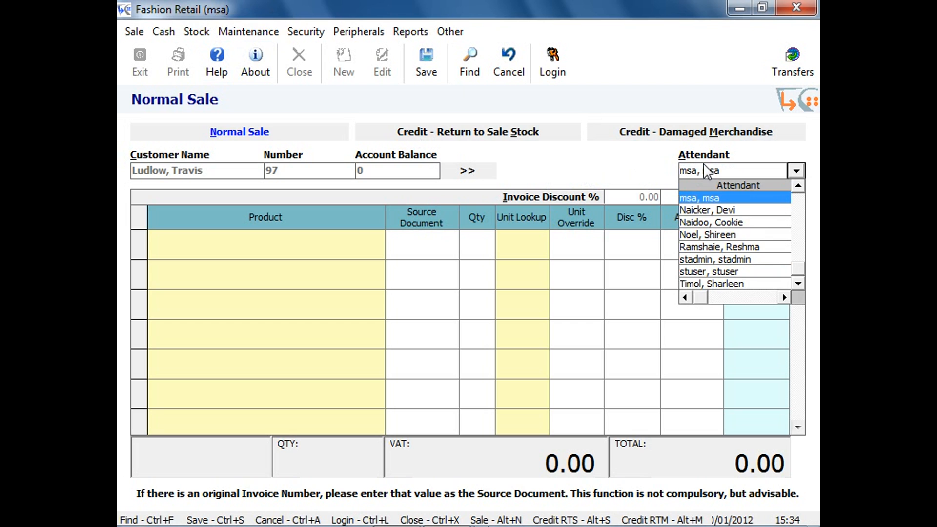
{"action": "left_click", "coordinate": [725, 235]}
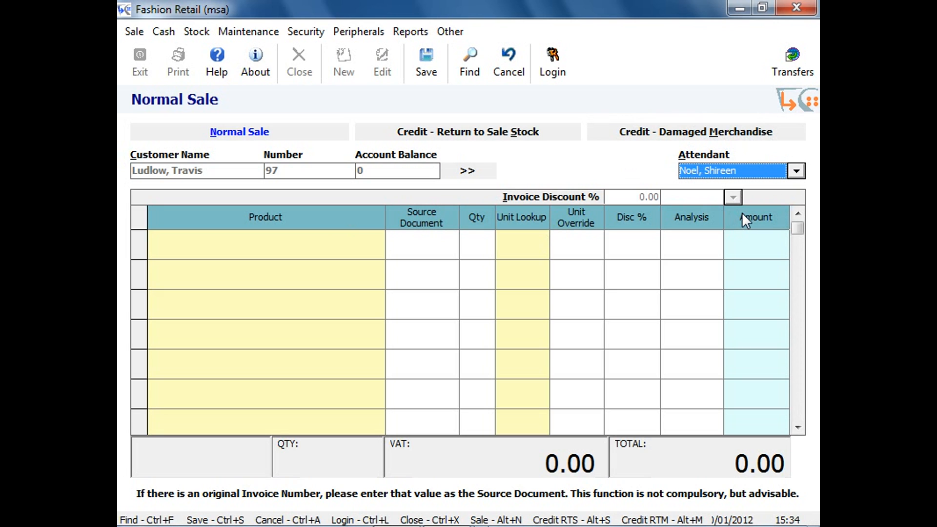
{"action": "left_click", "coordinate": [450, 177]}
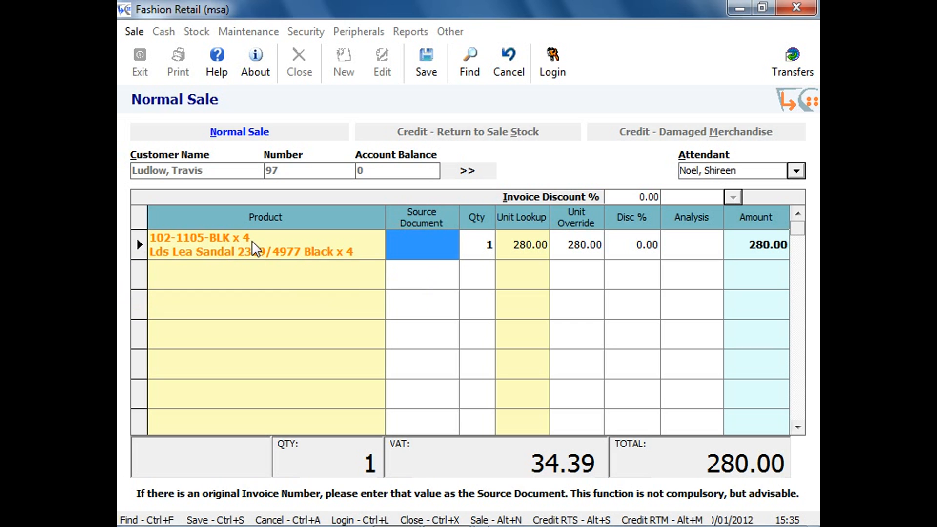
Search products by item code 102-1105-bge and add 102-1105-BGE x 4, plus lines for 102-1105-BLK x 5 and 102-1105-BLK x 3.
{"action": "left_click", "coordinate": [478, 78]}
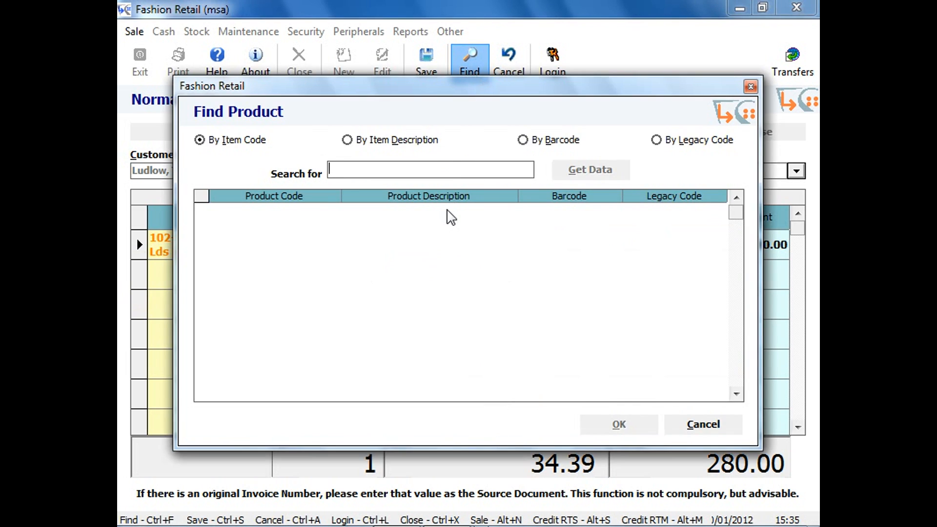
{"action": "type", "text": "102-110"}
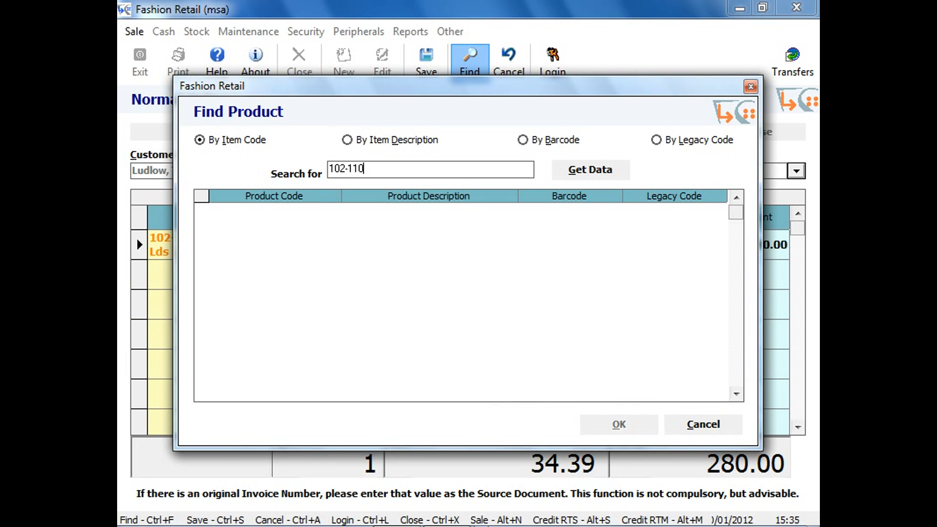
{"action": "key", "text": "Return"}
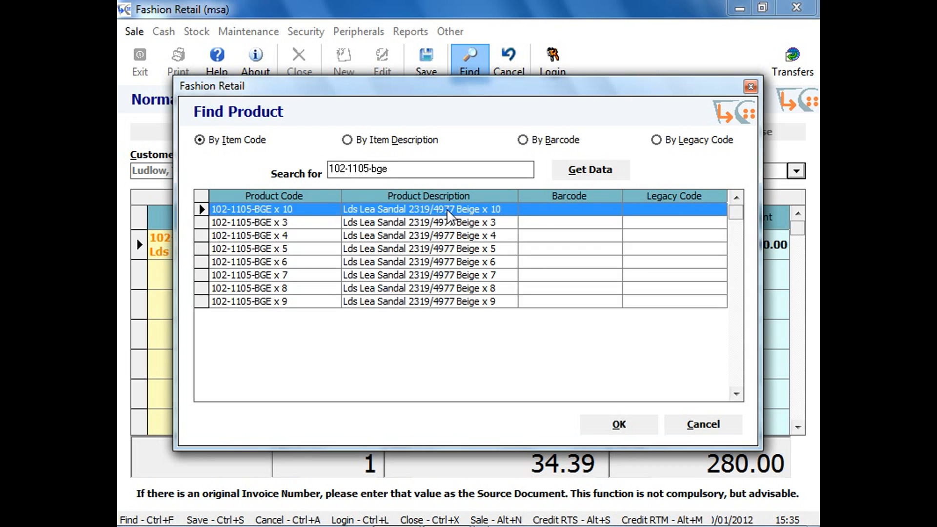
{"action": "double_click", "coordinate": [303, 237]}
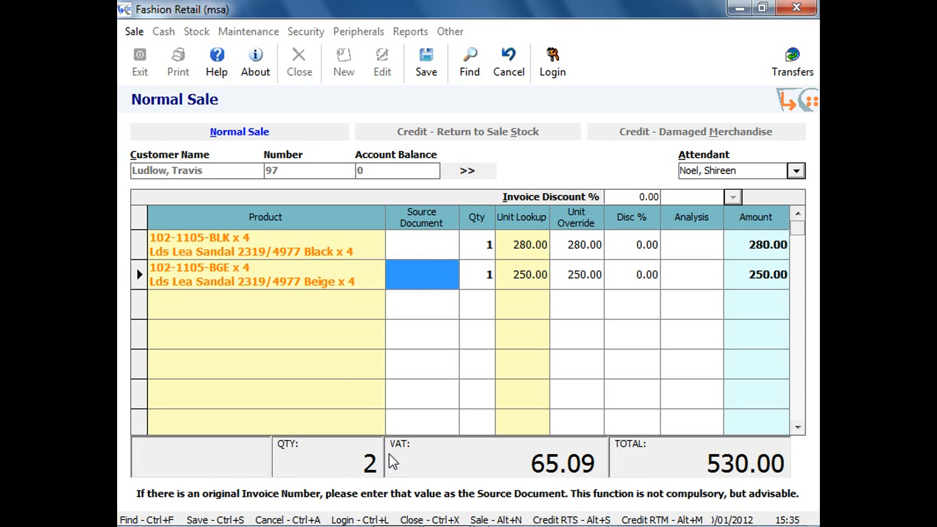
{"action": "key", "text": "Return"}
{"action": "key", "text": "Return"}
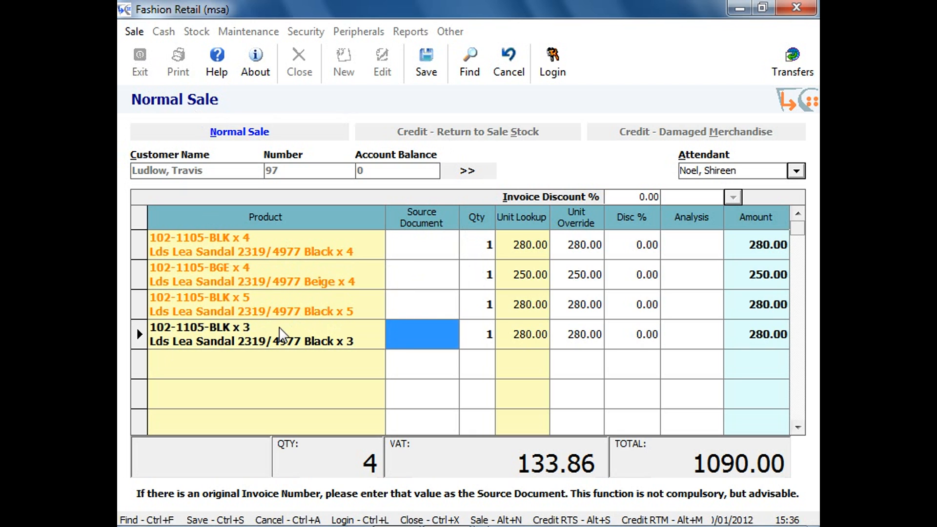
Suspend the current four-line sale and confirm the suspension.
{"action": "left_click", "coordinate": [134, 31]}
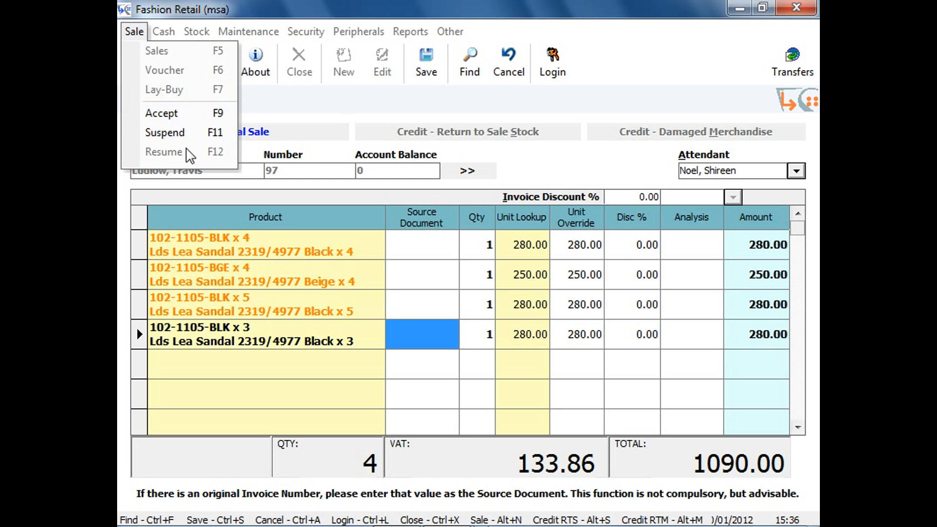
{"action": "left_click", "coordinate": [175, 132]}
{"action": "left_click", "coordinate": [500, 341]}
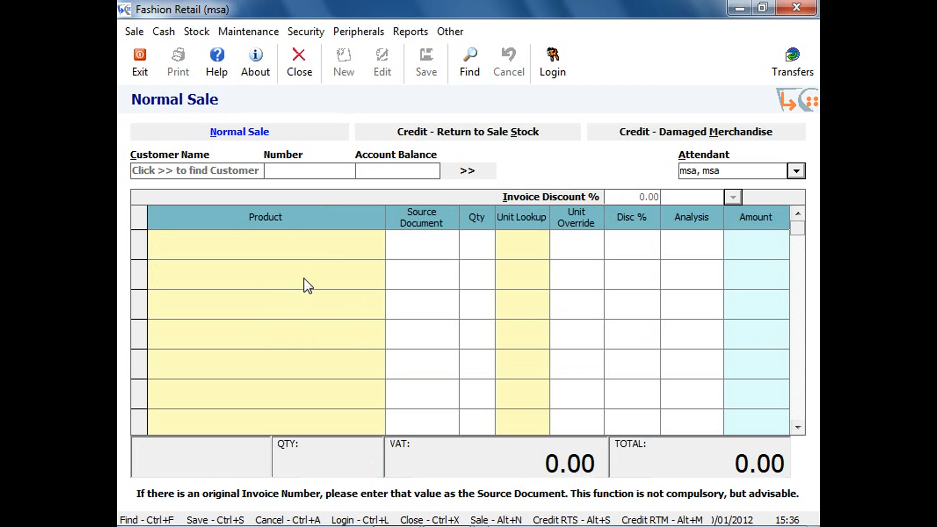
Resume the suspended normal sale from the list of suspended sales.
{"action": "left_click", "coordinate": [134, 31]}
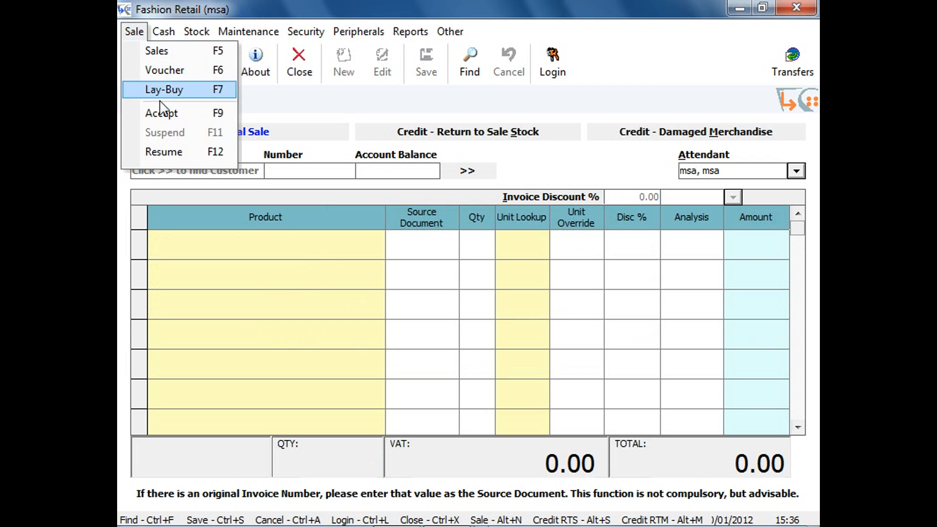
{"action": "left_click", "coordinate": [166, 153]}
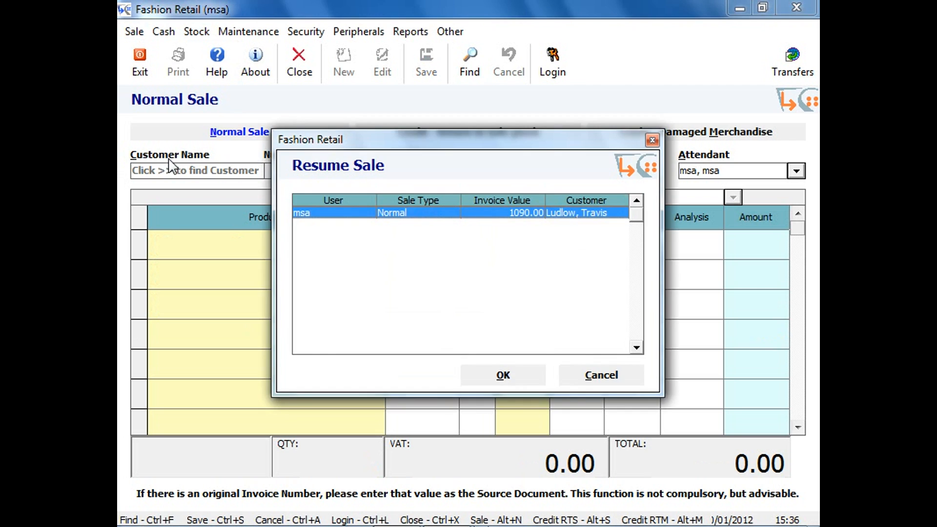
{"action": "double_click", "coordinate": [388, 216]}
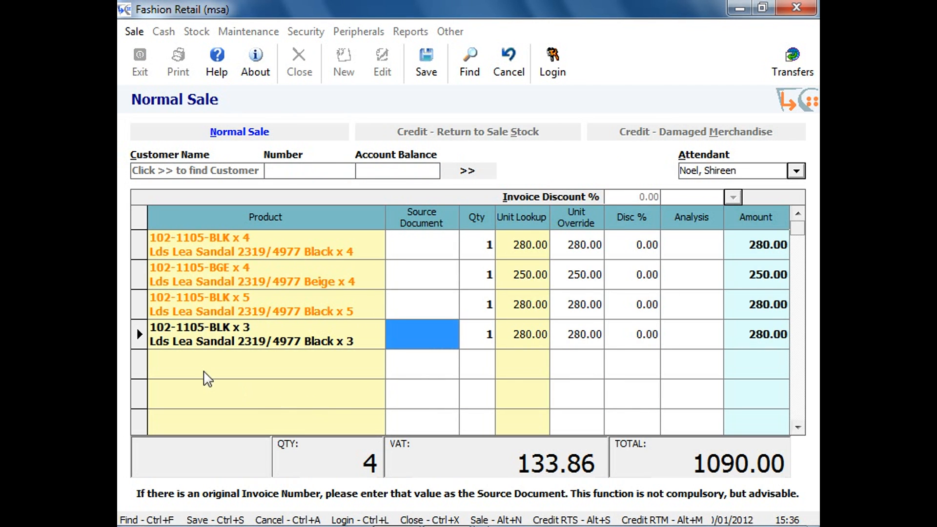
Delete the 102-1105-BLK x 4 and 102-1105-BGE x 4 lines from the sale.
{"action": "left_click", "coordinate": [141, 245]}
{"action": "key", "text": "Delete"}
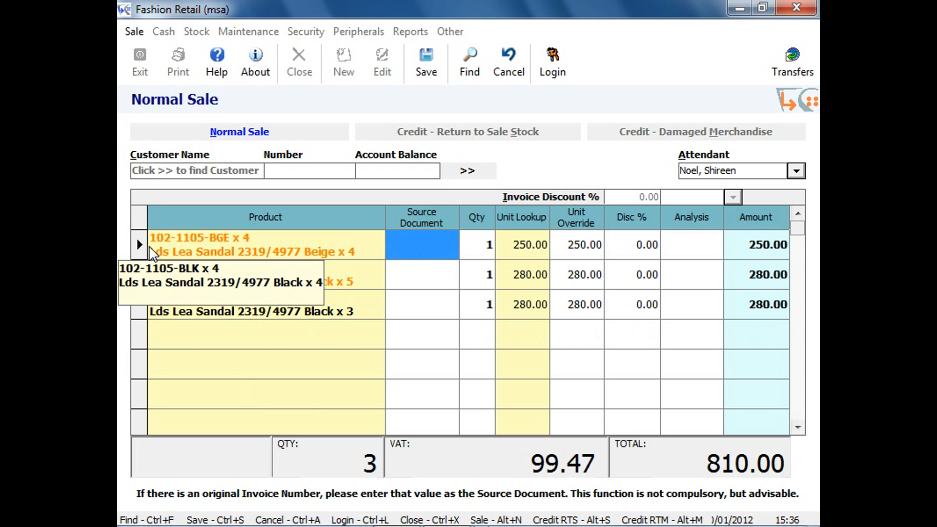
{"action": "left_click", "coordinate": [140, 244]}
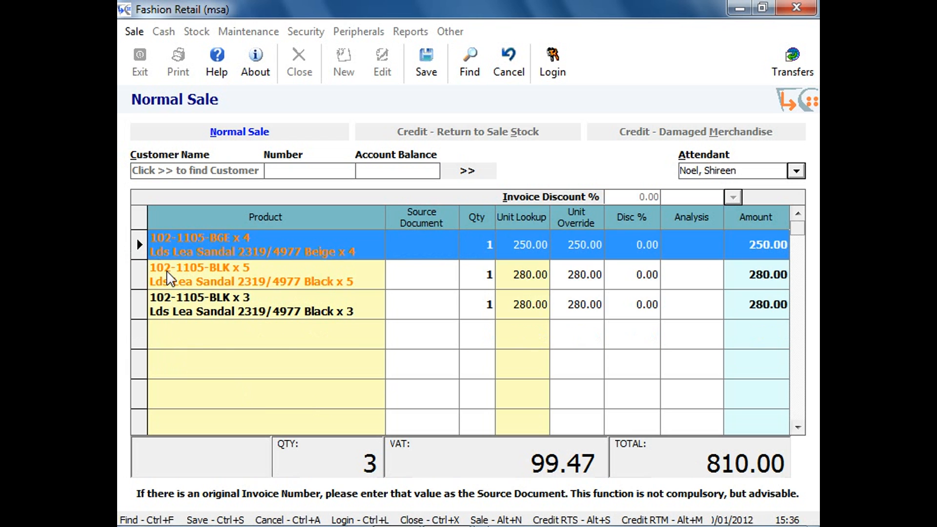
{"action": "key", "text": "Delete"}
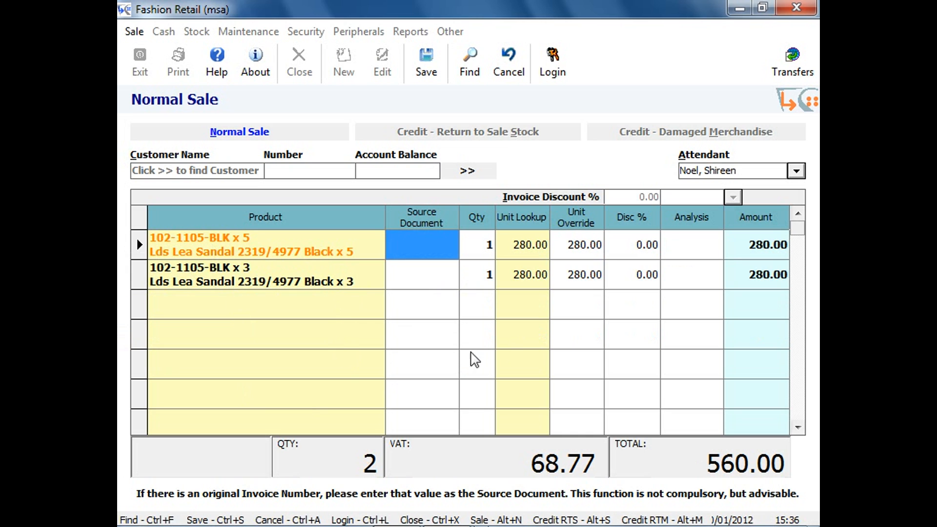
Set the discount on the 102-1105-BLK x 5 line to 5%.
{"action": "left_click", "coordinate": [627, 252]}
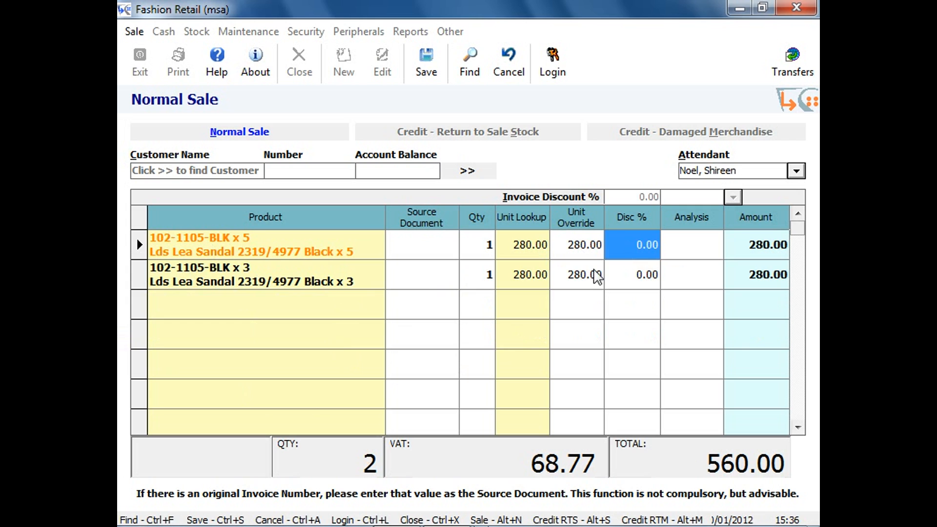
{"action": "type", "text": "5"}
{"action": "key", "text": "Tab"}
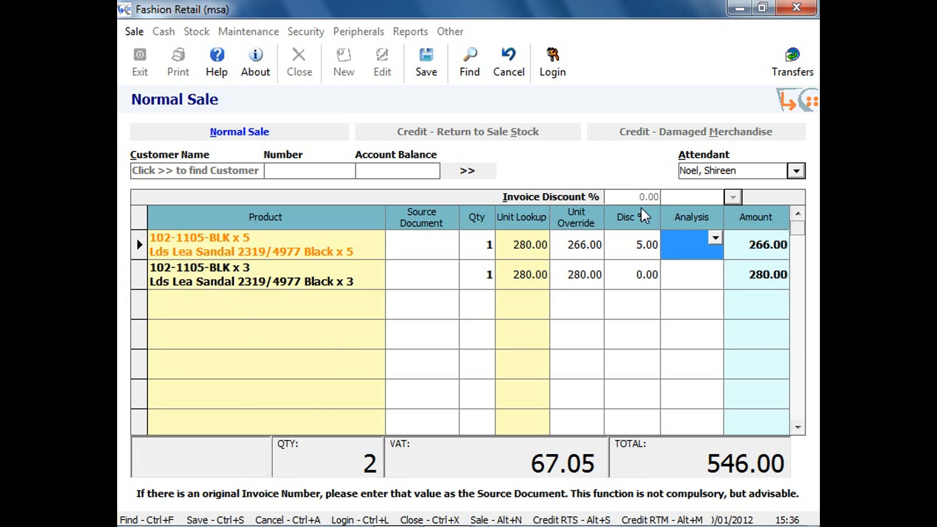
Override the unit price of the 102-1105-BLK x 5 line with 250.
{"action": "left_click", "coordinate": [579, 246]}
{"action": "type", "text": "250"}
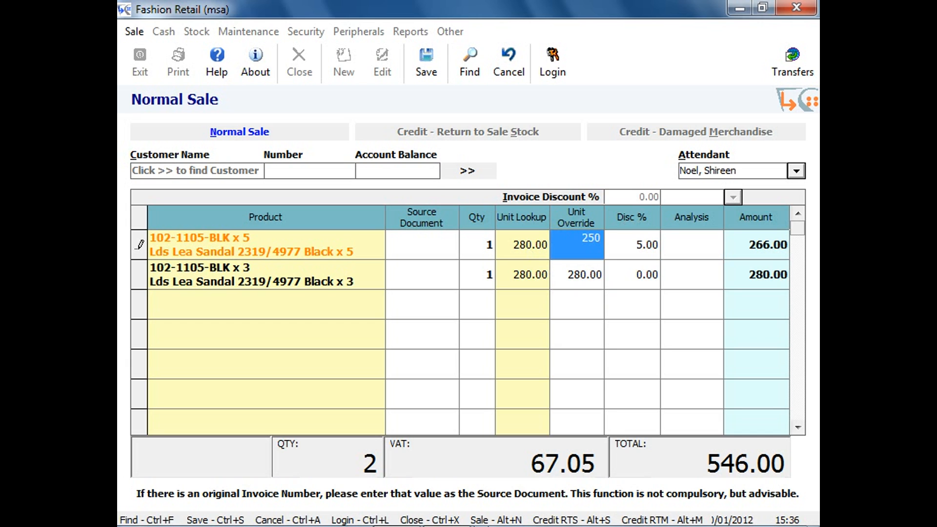
{"action": "key", "text": "Tab"}
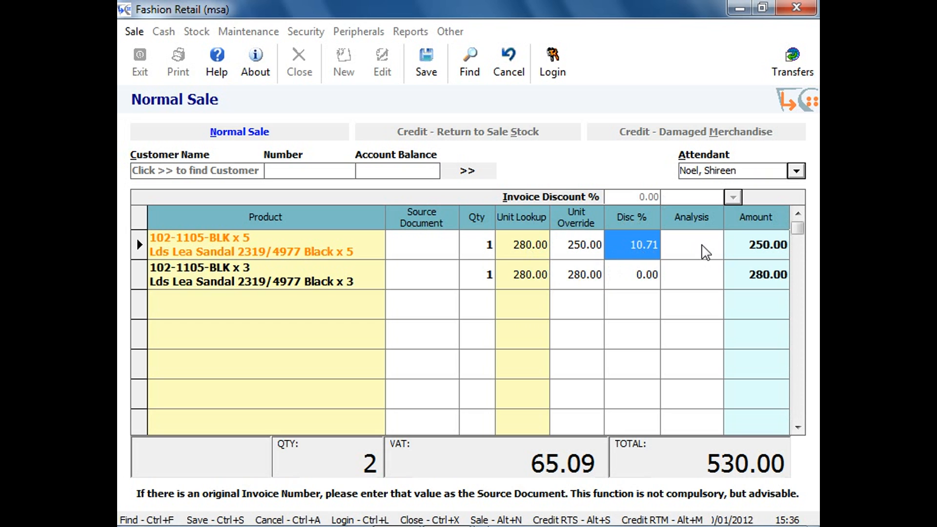
Set the analysis code of the 102-1105-BLK x 5 line to DISC2, Discount for Pensioners.
{"action": "left_click", "coordinate": [718, 248]}
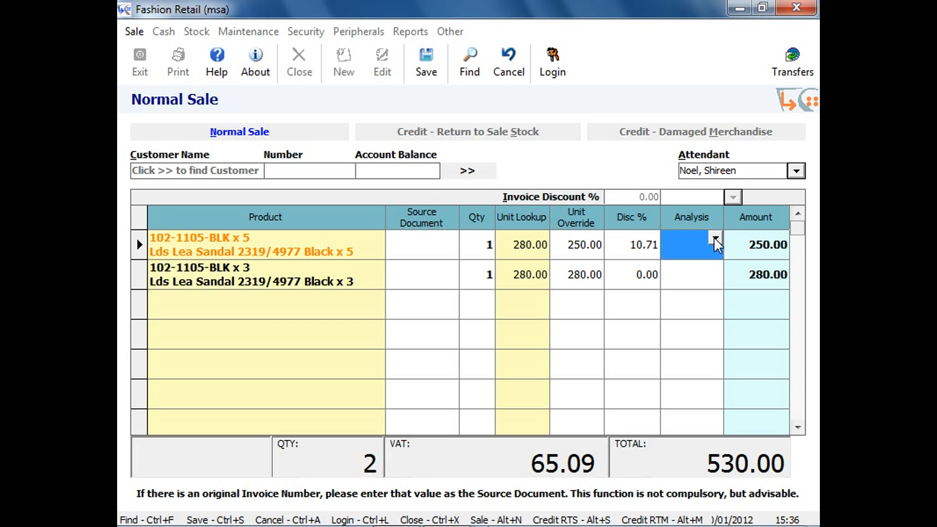
{"action": "left_click", "coordinate": [717, 241]}
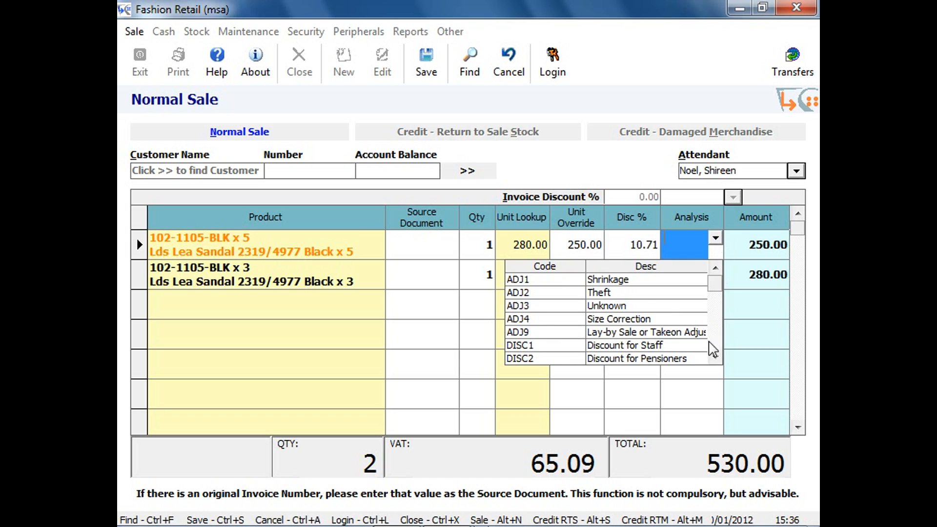
{"action": "left_click", "coordinate": [716, 358]}
{"action": "left_click", "coordinate": [716, 358]}
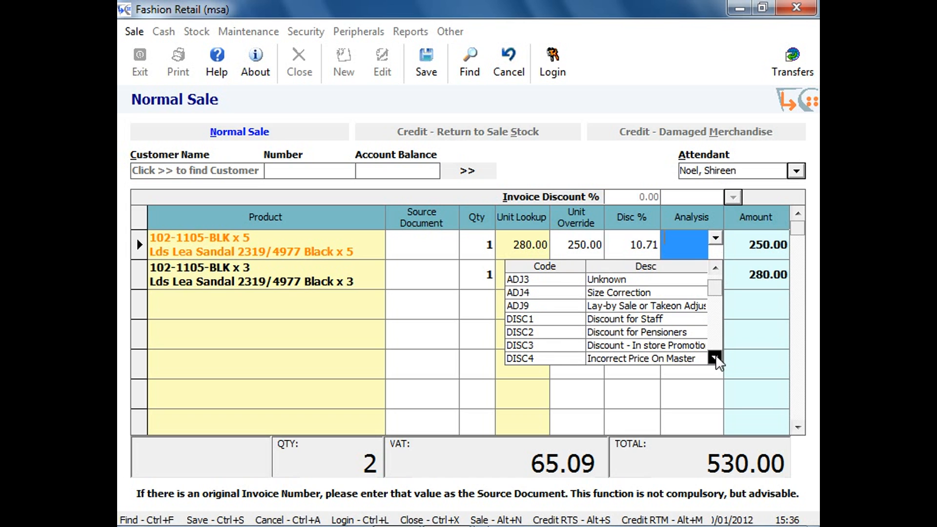
{"action": "left_click", "coordinate": [641, 333]}
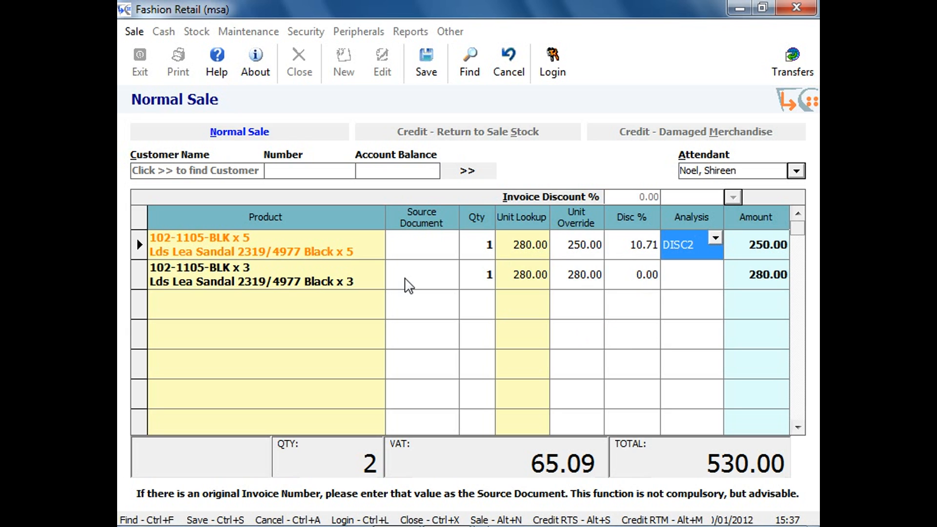
Save the sale for payment and tender 150 by Credit Card and 100 by Centre Voucher.
{"action": "left_click", "coordinate": [418, 74]}
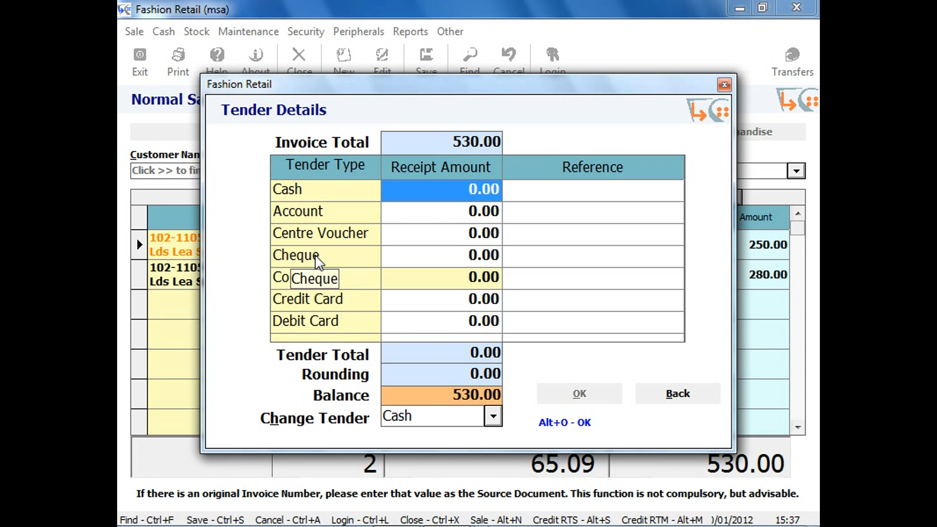
{"action": "left_click", "coordinate": [428, 307]}
{"action": "type", "text": "150"}
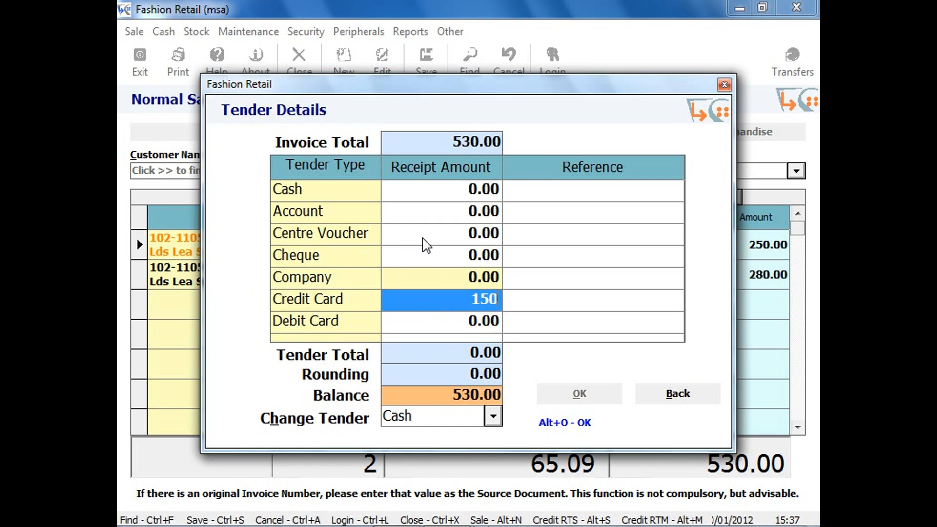
{"action": "left_click", "coordinate": [423, 239]}
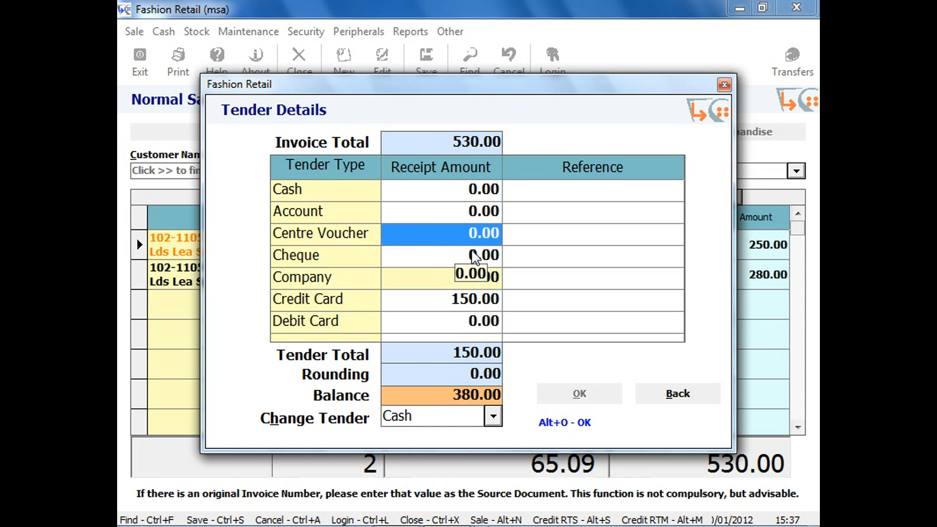
{"action": "type", "text": "100"}
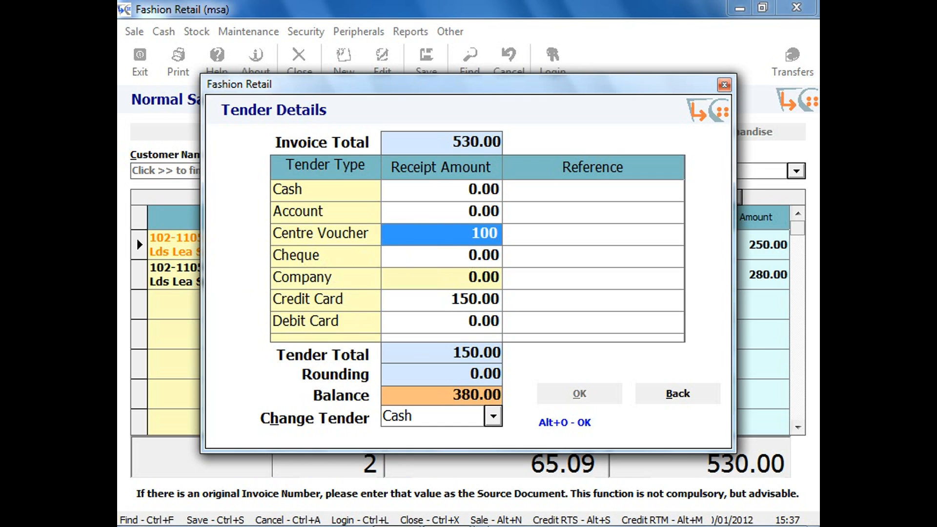
{"action": "left_click", "coordinate": [589, 227]}
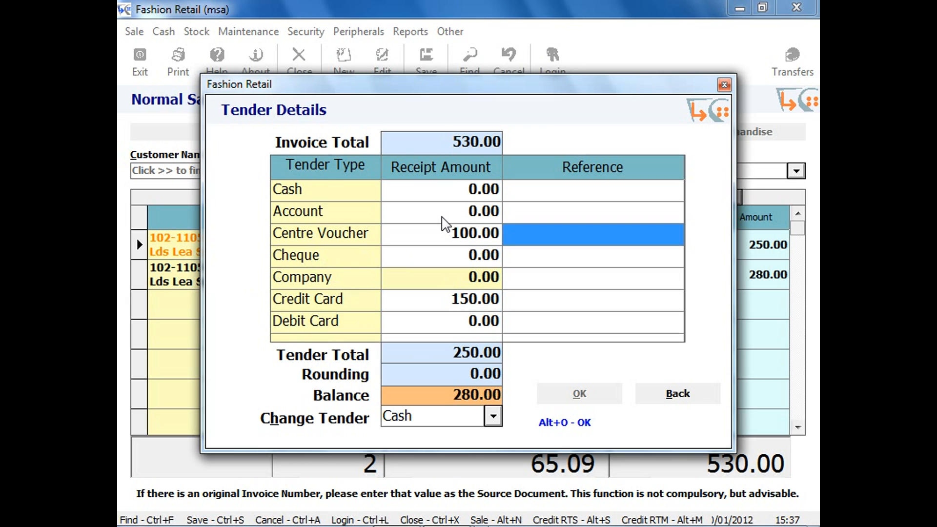
Tender 300 in Cash for the rest of the sale and accept the tender details with change given in cash.
{"action": "left_click", "coordinate": [455, 192]}
{"action": "type", "text": "300"}
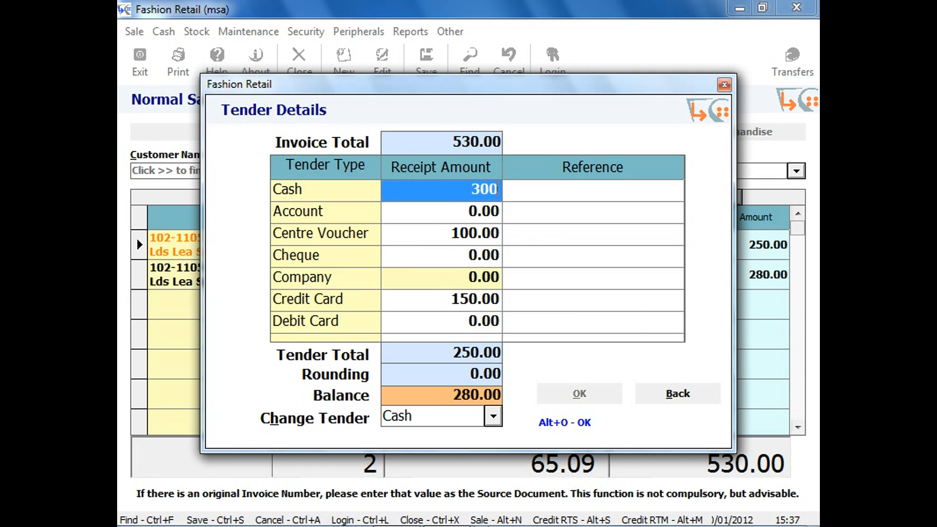
{"action": "key", "text": "Return"}
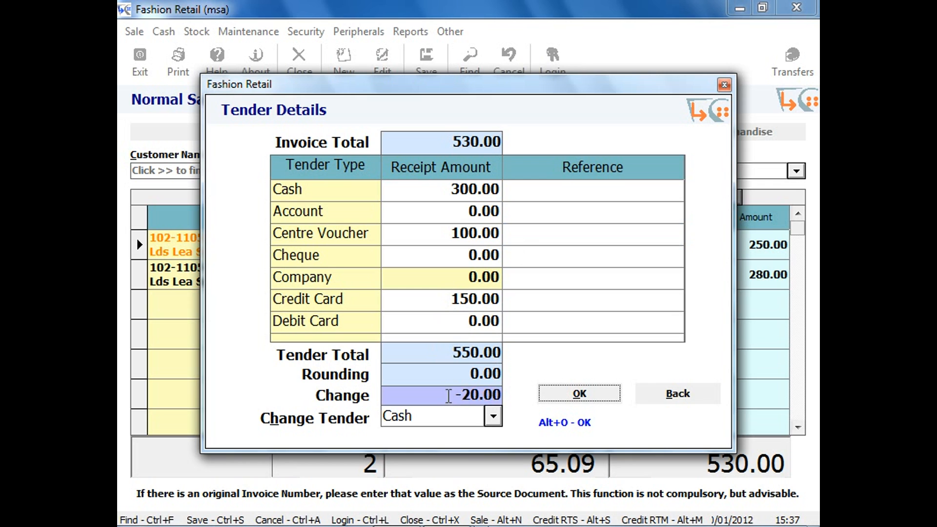
{"action": "left_click", "coordinate": [559, 397]}
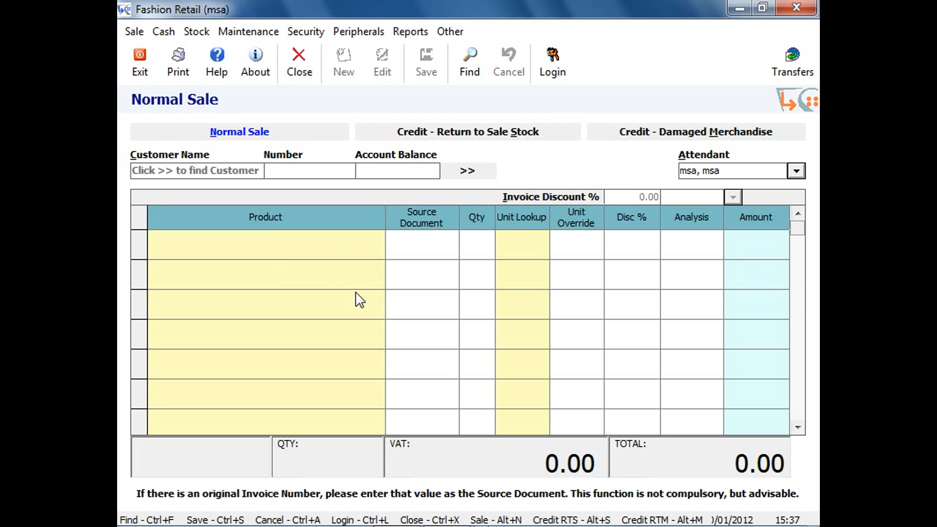
Start a Return to Sale Stock credit and assign the existing customer, Person No 97, found by surname.
{"action": "left_click", "coordinate": [437, 139]}
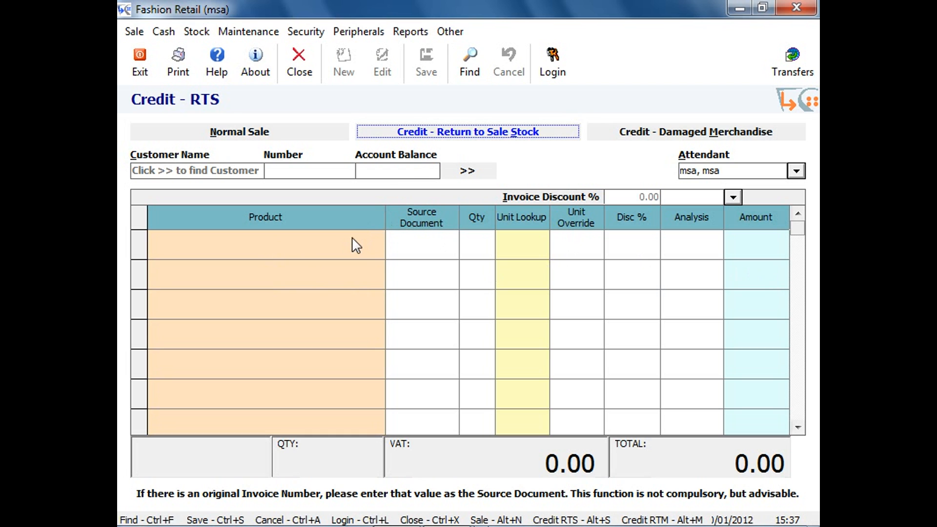
{"action": "left_click", "coordinate": [461, 172]}
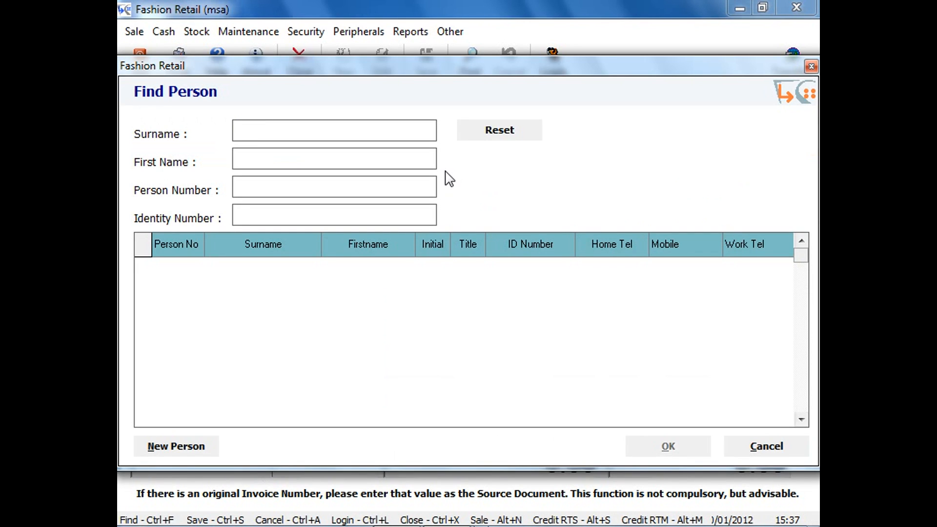
{"action": "type", "text": "ludlow"}
{"action": "key", "text": "Tab"}
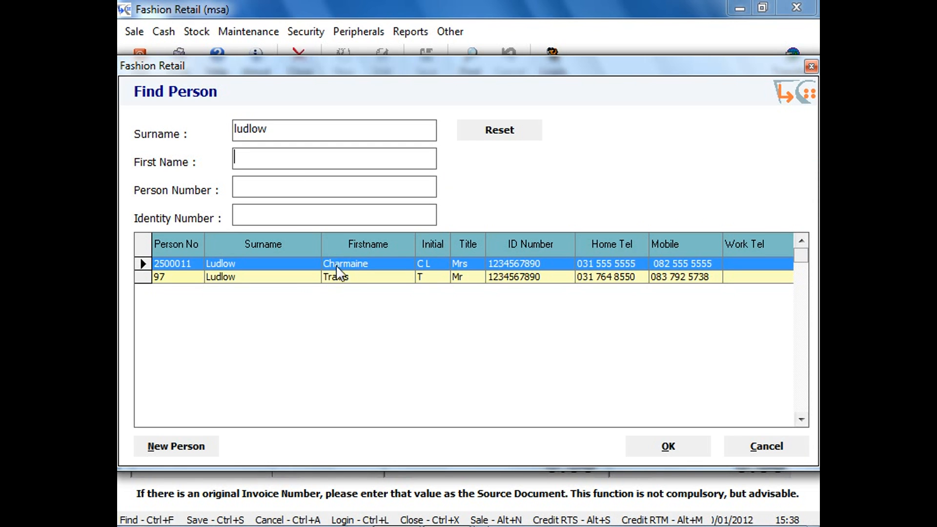
{"action": "double_click", "coordinate": [352, 283]}
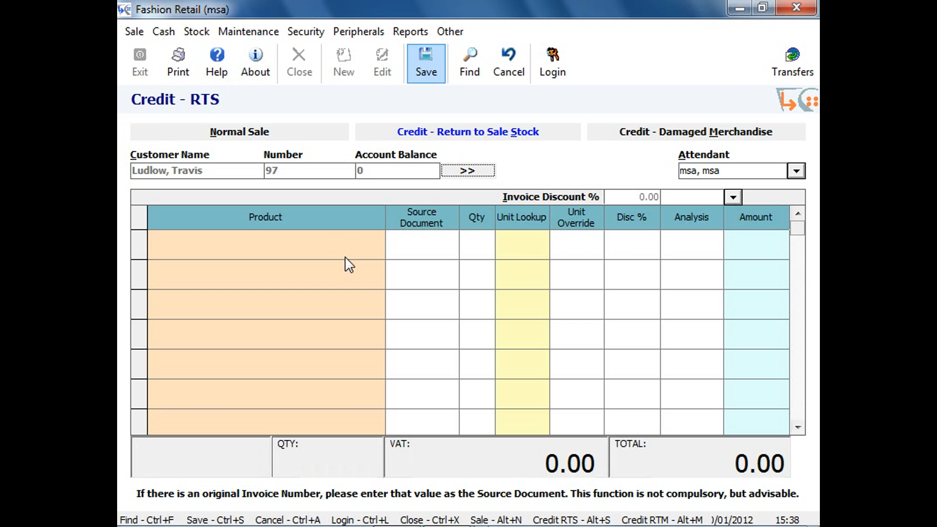
Add product 102-1105-BLK x 3 to the credit and set its analysis code to RTS04, Incorrect Fitting.
{"action": "left_click", "coordinate": [364, 241]}
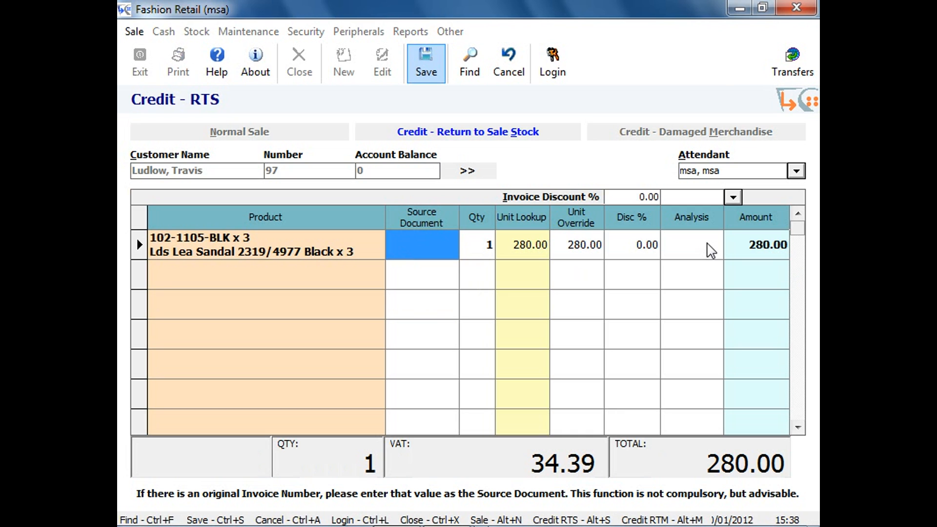
{"action": "left_click", "coordinate": [714, 249]}
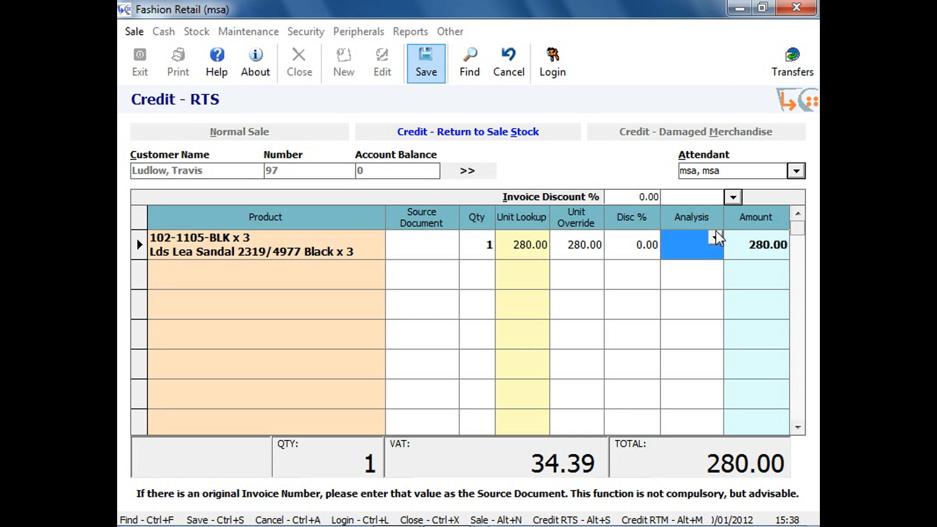
{"action": "left_click", "coordinate": [716, 242]}
{"action": "type", "text": "RTM01"}
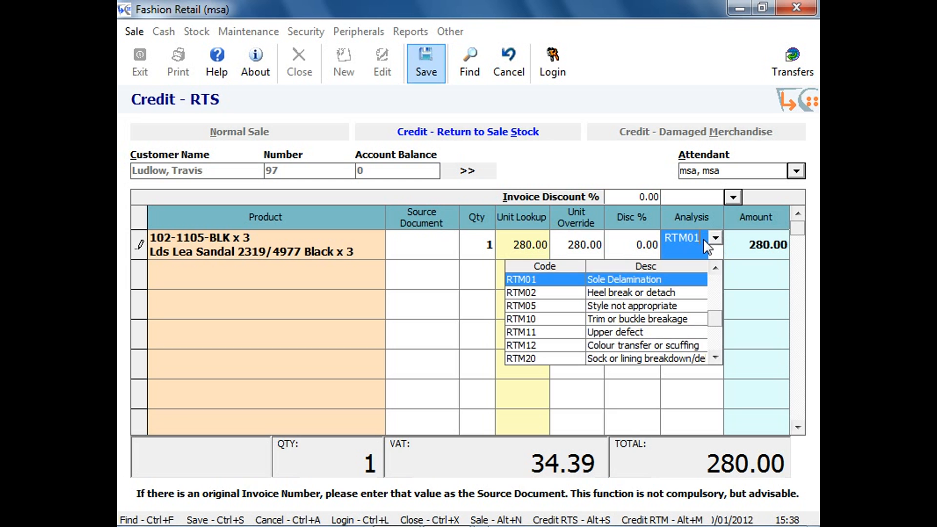
{"action": "left_click", "coordinate": [716, 359]}
{"action": "left_click", "coordinate": [716, 358]}
{"action": "left_click", "coordinate": [716, 358]}
{"action": "left_click", "coordinate": [715, 358]}
{"action": "left_click", "coordinate": [716, 358]}
{"action": "left_click", "coordinate": [716, 358]}
{"action": "left_click", "coordinate": [716, 358]}
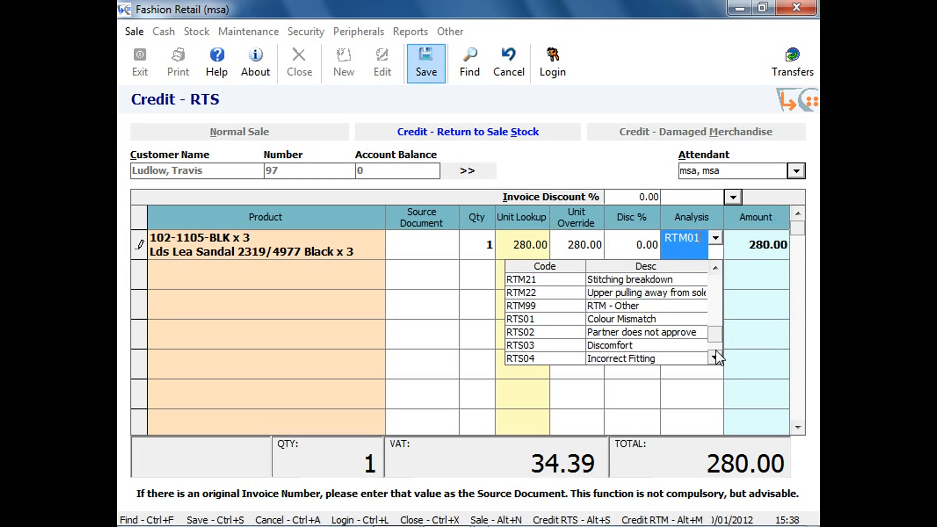
{"action": "left_click", "coordinate": [639, 359]}
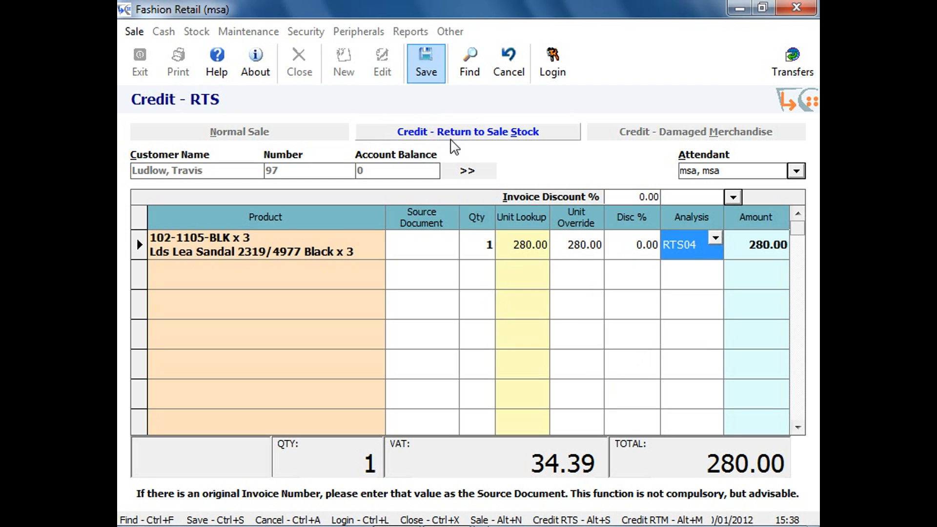
Save the stock return credit and refund it with Company Voucher as the tender.
{"action": "left_click", "coordinate": [428, 68]}
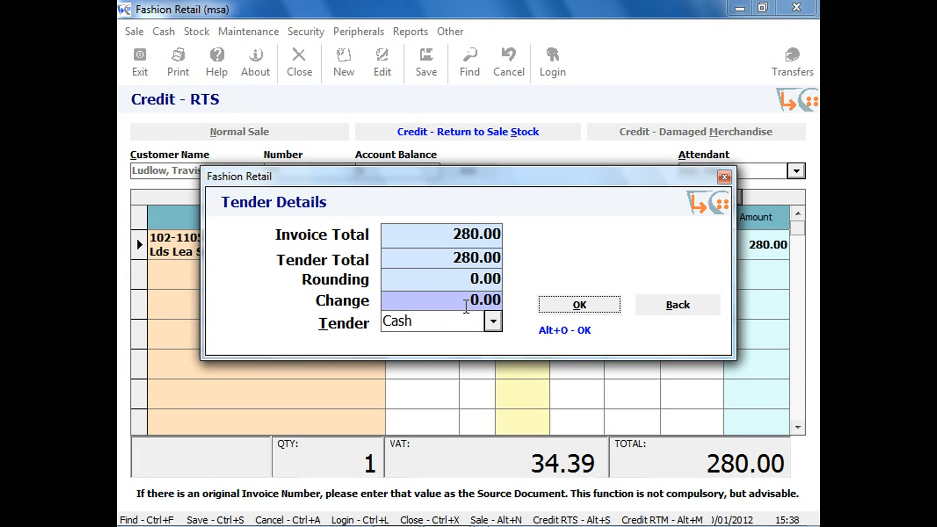
{"action": "left_click", "coordinate": [493, 323]}
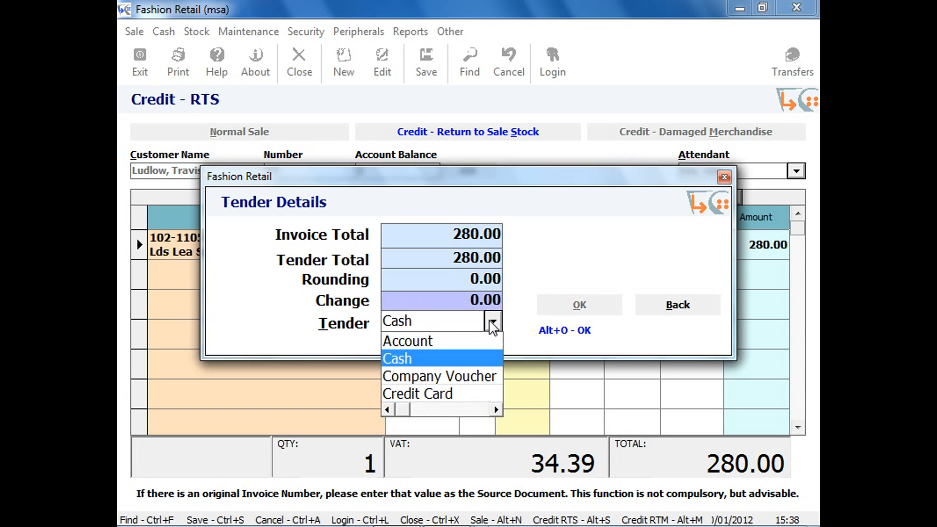
{"action": "left_click", "coordinate": [478, 376]}
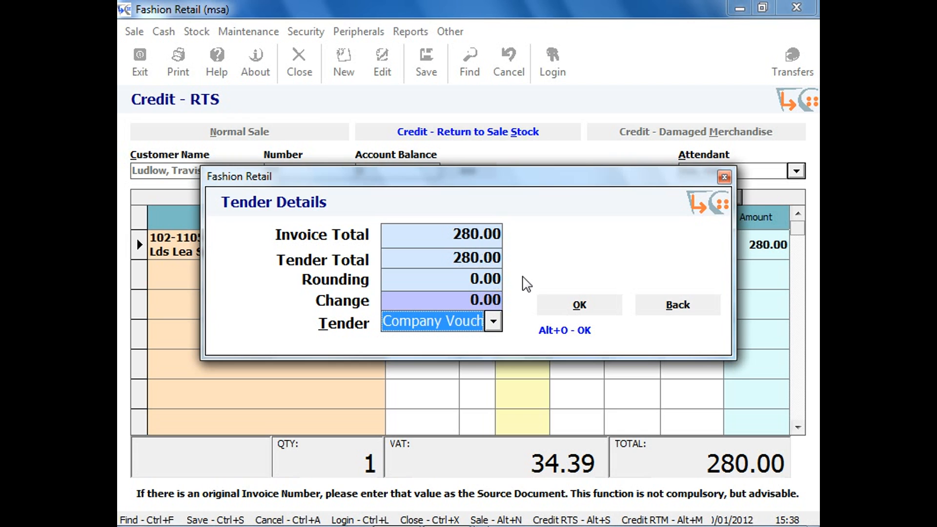
{"action": "left_click", "coordinate": [564, 305]}
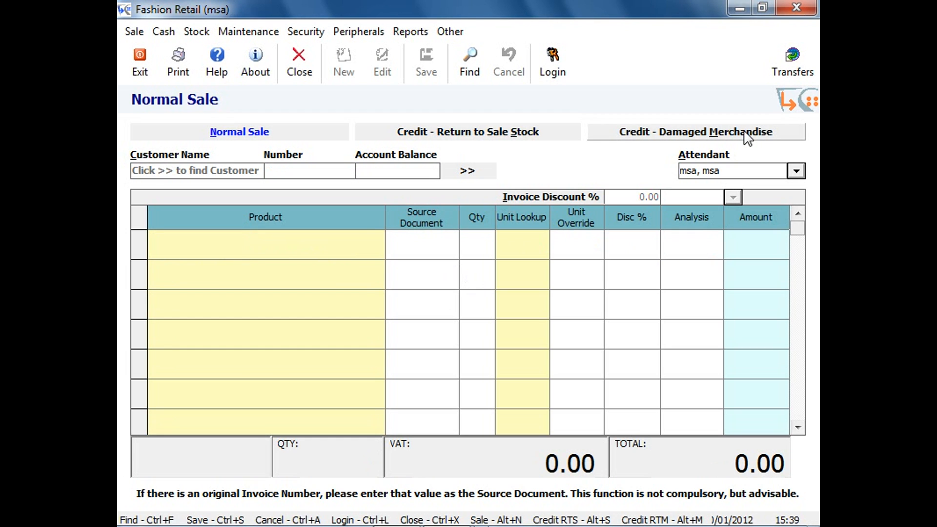
Show the Damaged Merchandise credit form, and start a new lay-buy.
{"action": "left_click", "coordinate": [748, 136]}
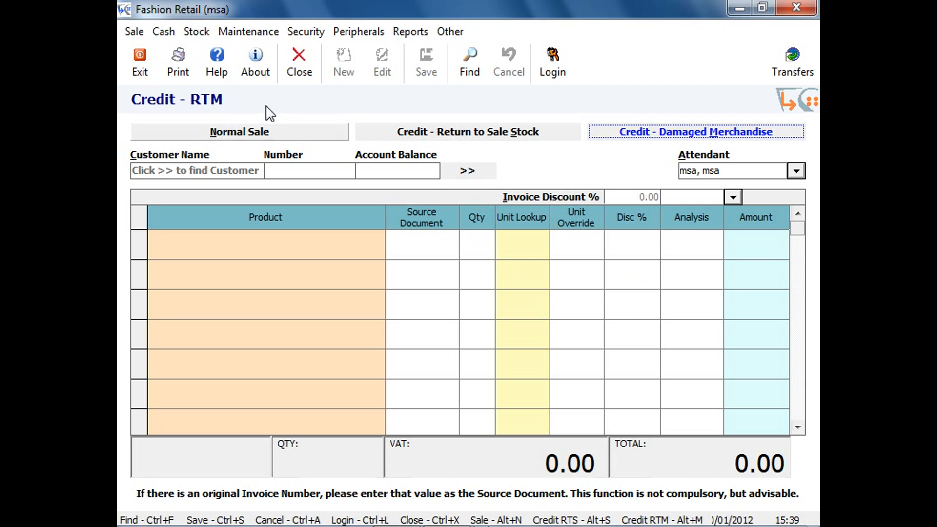
{"action": "left_click", "coordinate": [132, 31]}
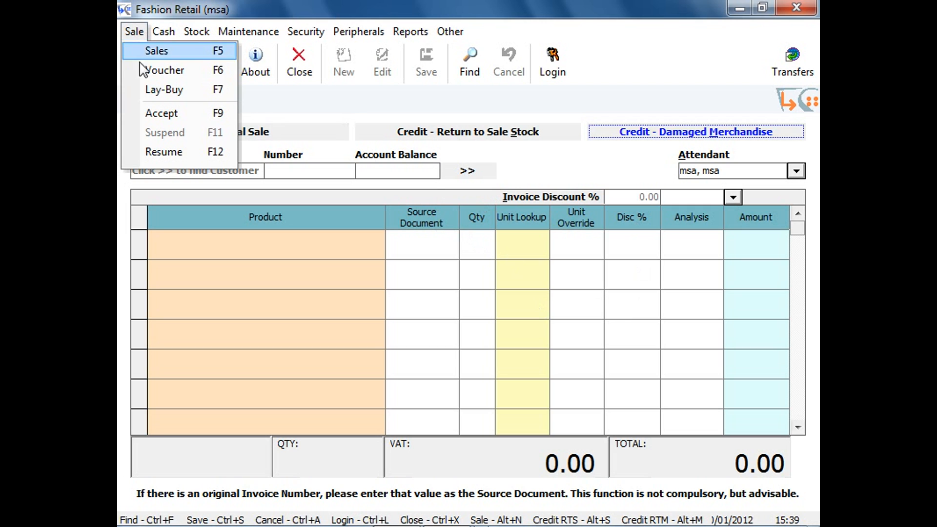
{"action": "left_click", "coordinate": [161, 93]}
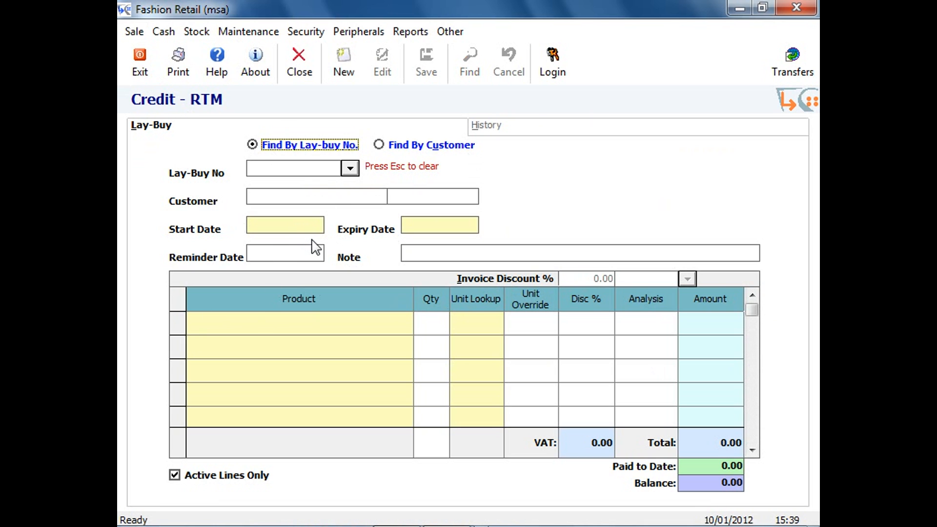
{"action": "left_click", "coordinate": [346, 69]}
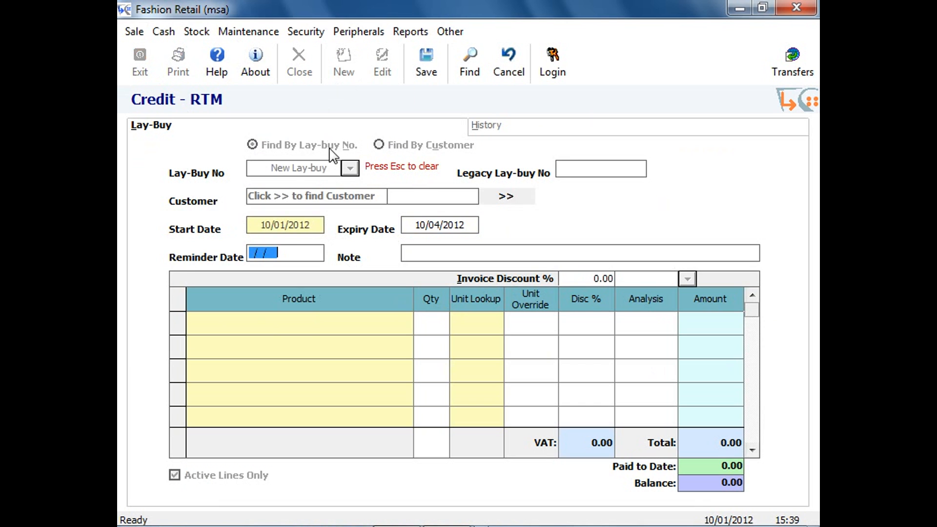
Find the existing customer by surname and first name and assign them to the new lay-buy.
{"action": "left_click", "coordinate": [511, 200]}
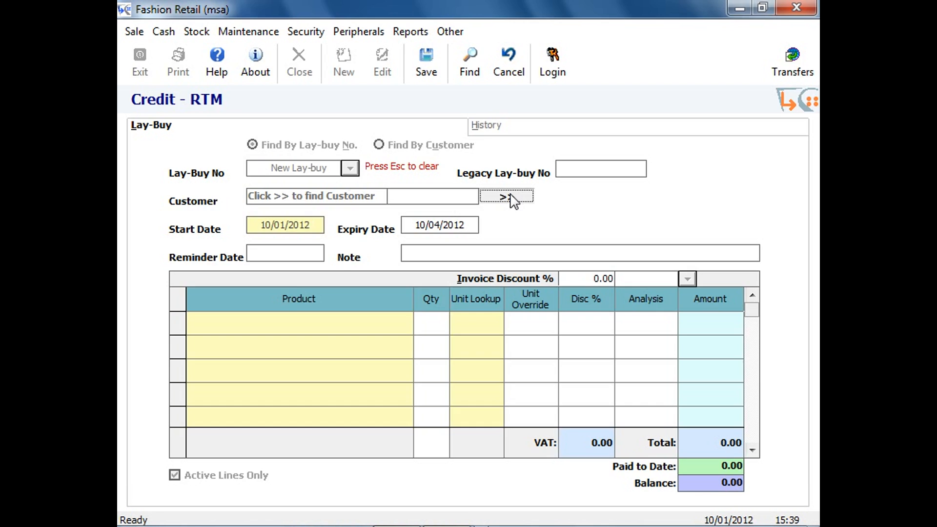
{"action": "key", "text": "Tab"}
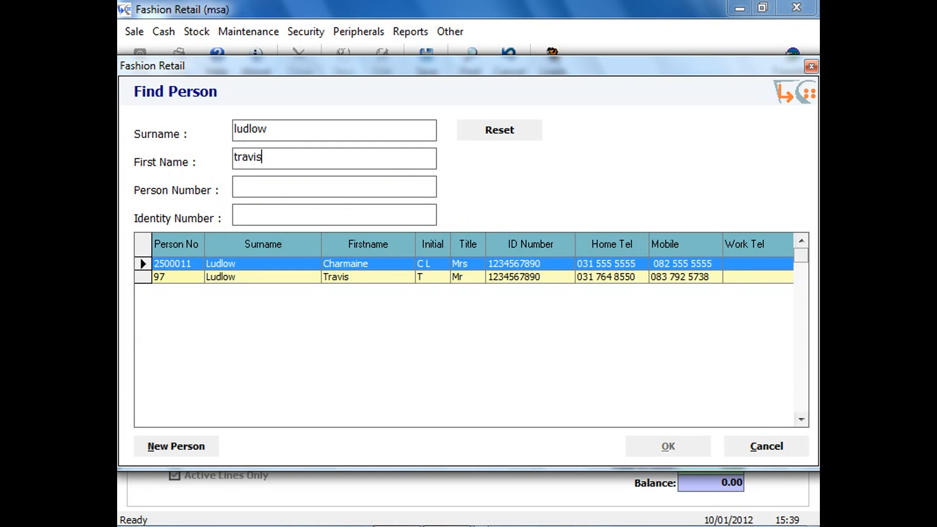
{"action": "double_click", "coordinate": [331, 264]}
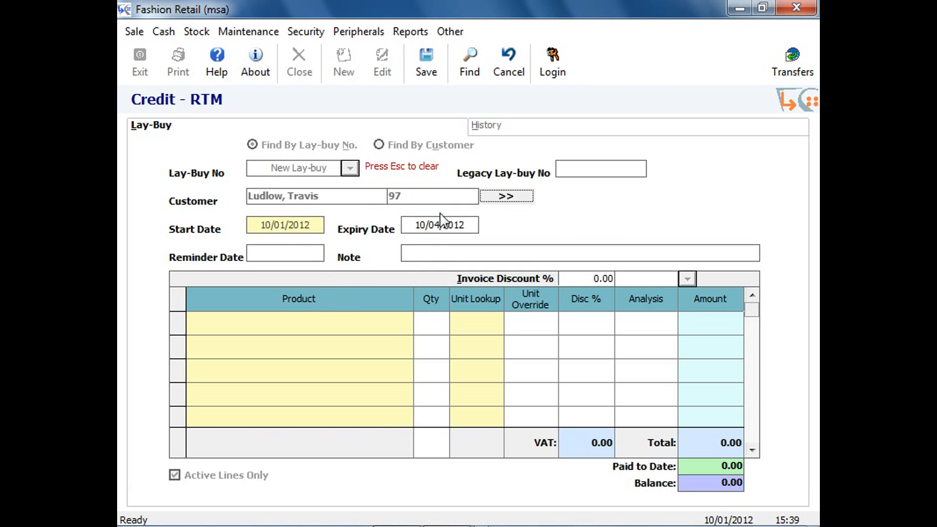
{"action": "left_click", "coordinate": [473, 226]}
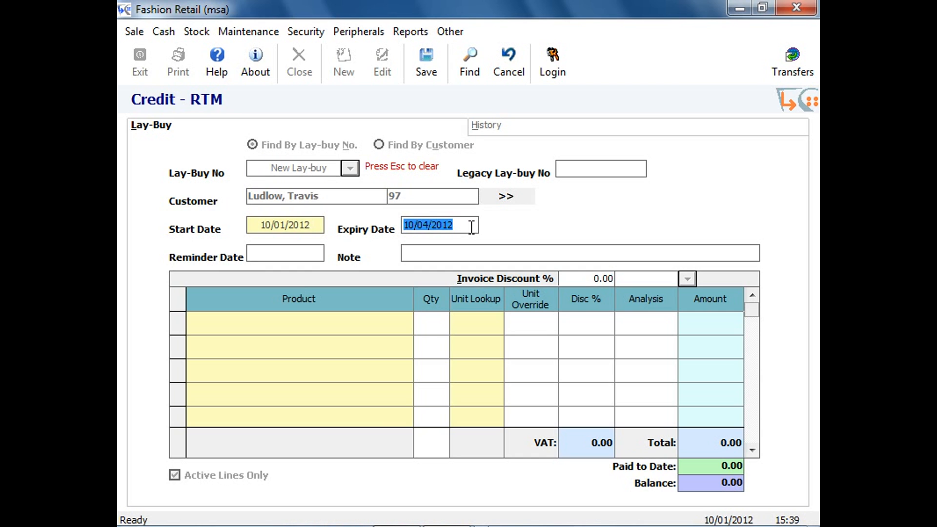
{"action": "left_click", "coordinate": [466, 226]}
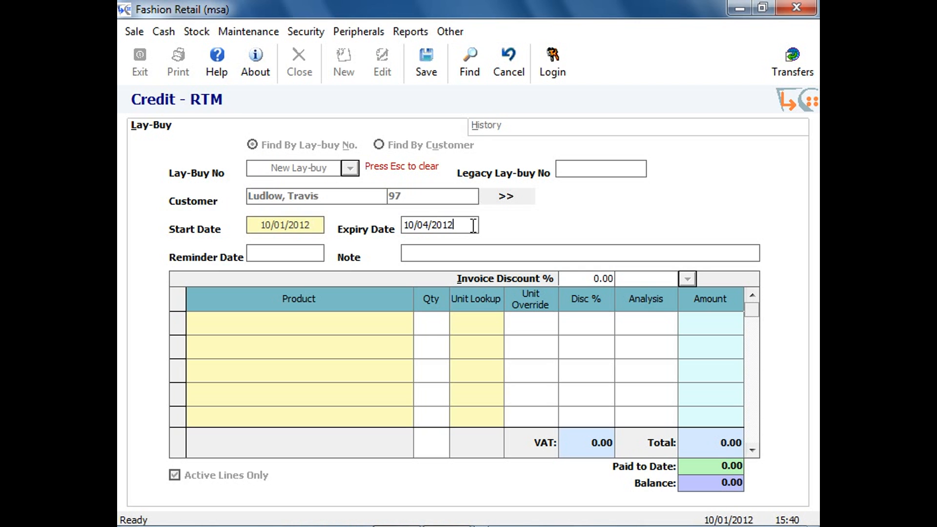
{"action": "double_click", "coordinate": [426, 225]}
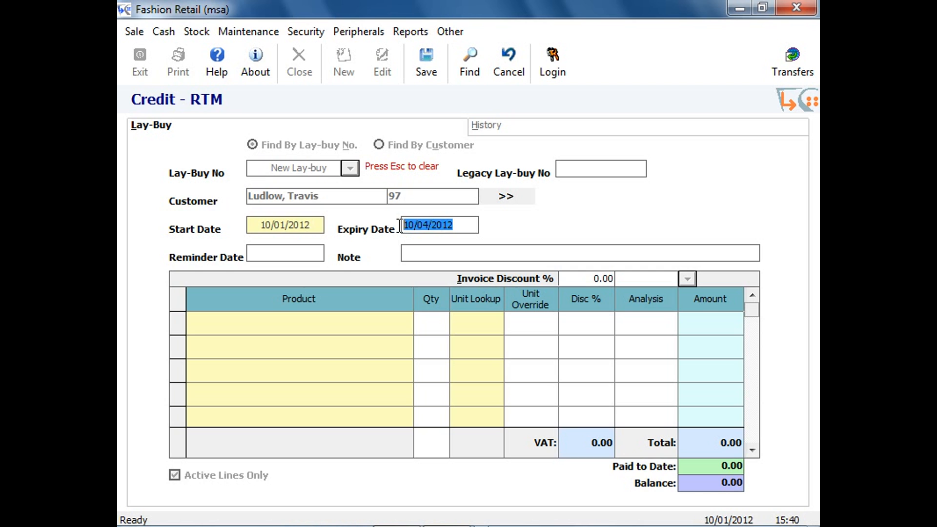
Set the lay-buy's reminder date to 10/02/2012.
{"action": "left_click", "coordinate": [255, 253]}
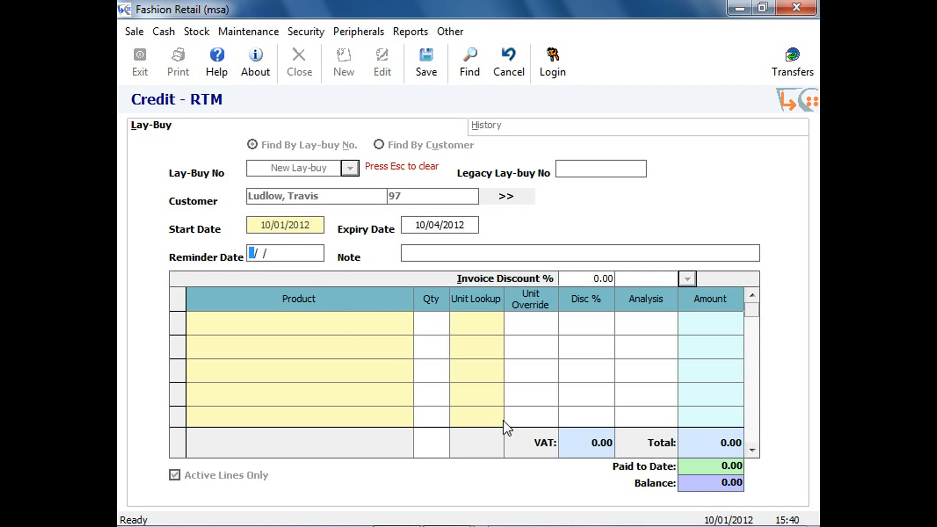
{"action": "type", "text": "10/02"}
{"action": "key", "text": "Tab"}
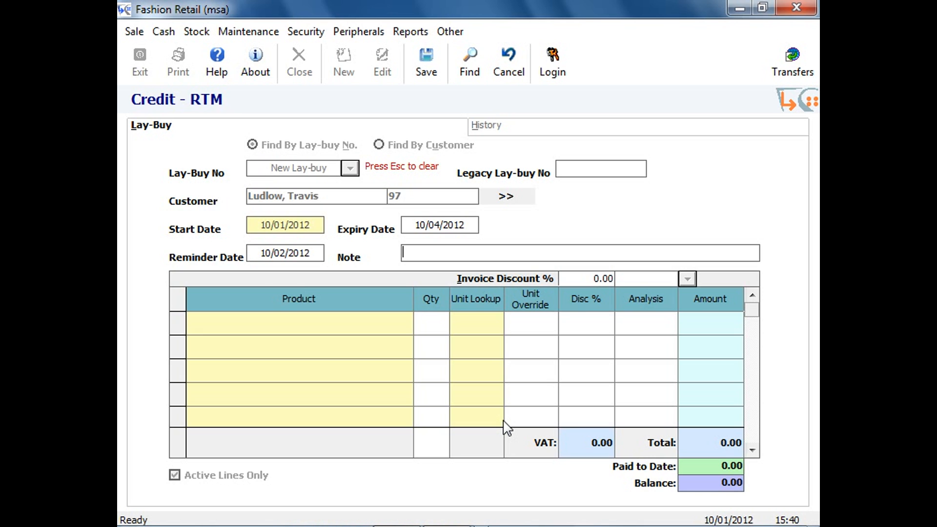
Enter the lay-buy note "Please call customer to remind about payments".
{"action": "type", "text": "Please call customer"}
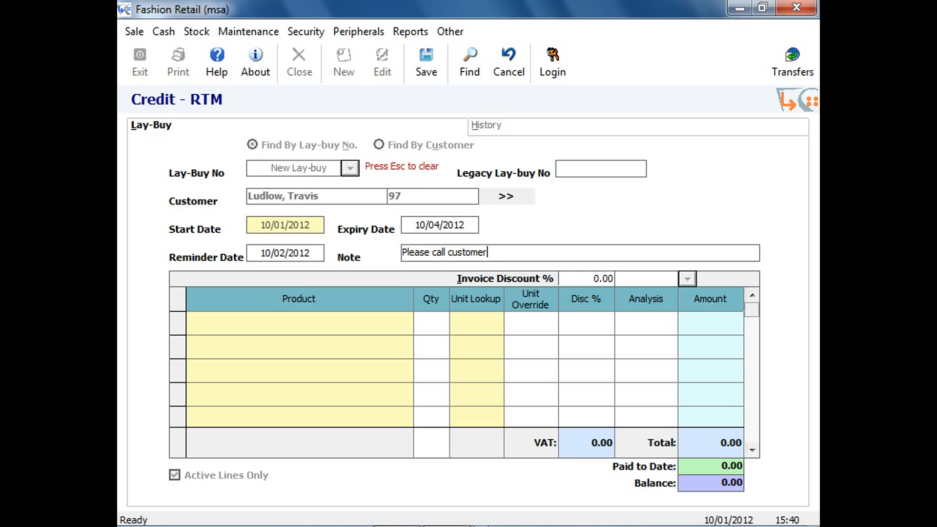
{"action": "type", "text": " to reminde"}
{"action": "key", "text": "BackSpace"}
{"action": "type", "text": "about payments"}
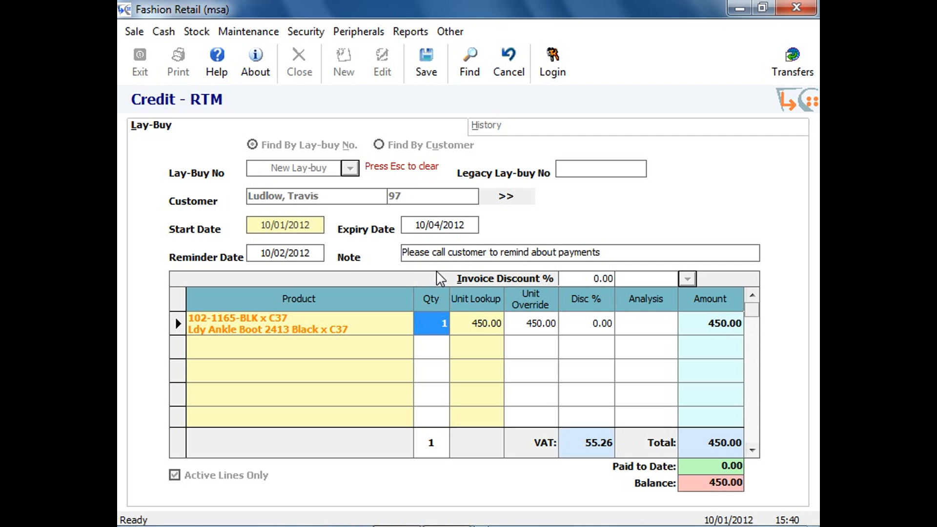
Add the 102-1105-BLK x 8 sandal to the lay-buy and save it with a 70.00 deposit, tendering 100.00 in cash.
{"action": "key", "text": "Return"}
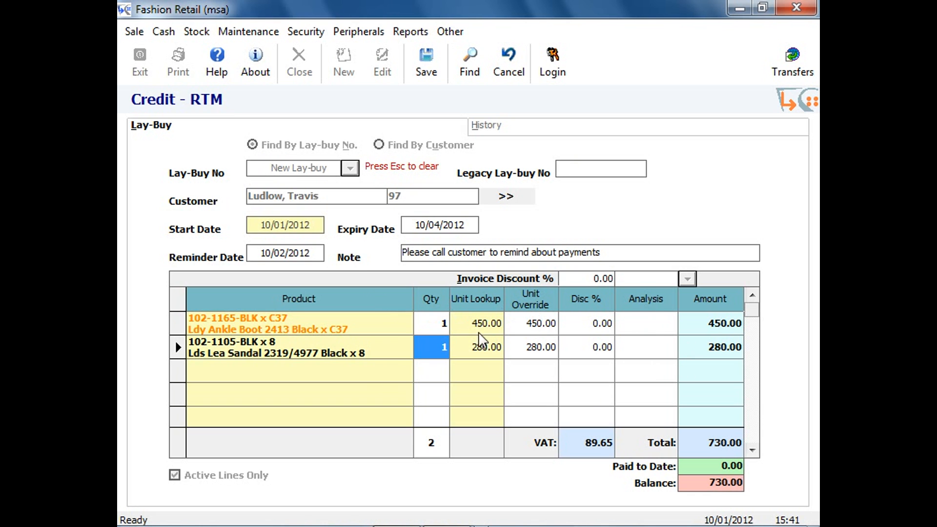
{"action": "left_click", "coordinate": [428, 68]}
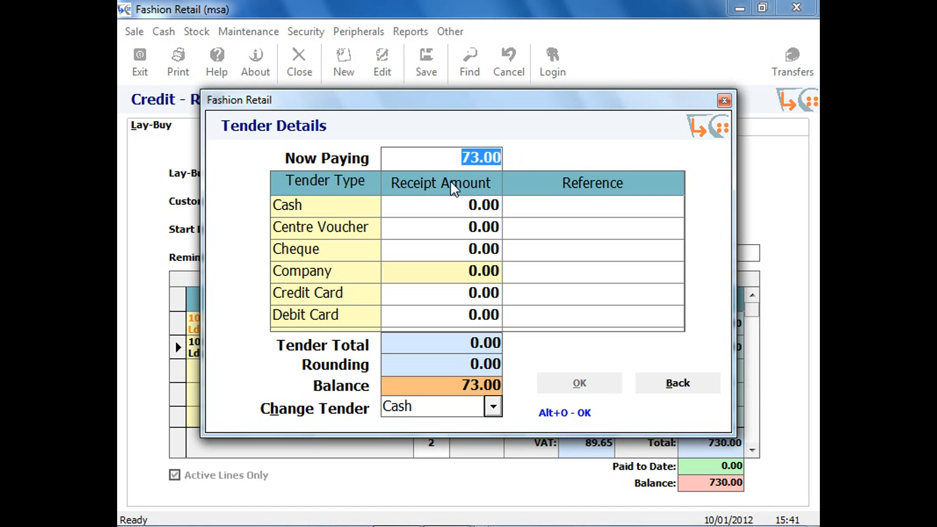
{"action": "type", "text": "70"}
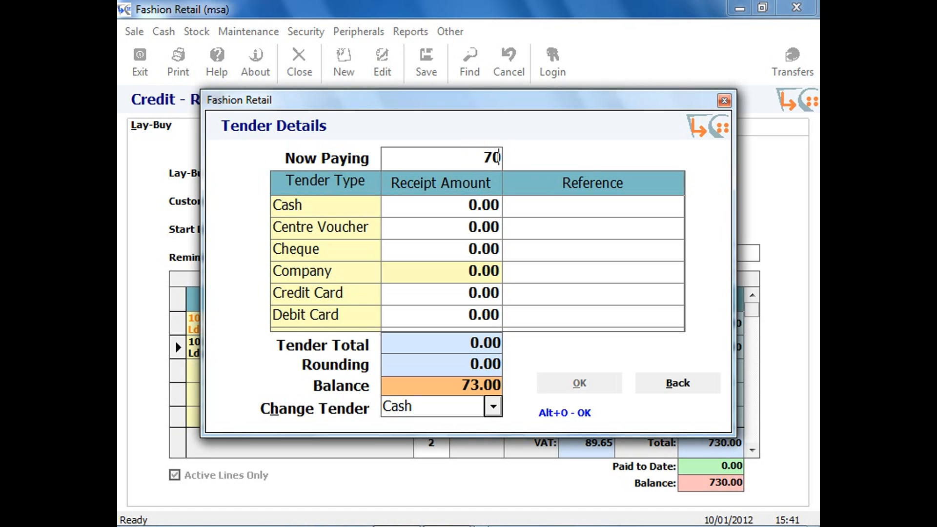
{"action": "key", "text": "Return"}
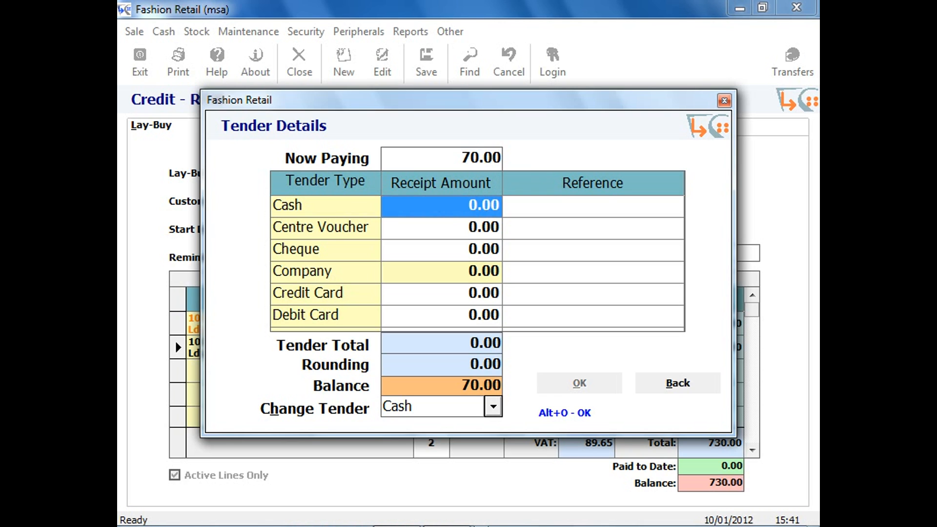
{"action": "type", "text": "100"}
{"action": "key", "text": "Return"}
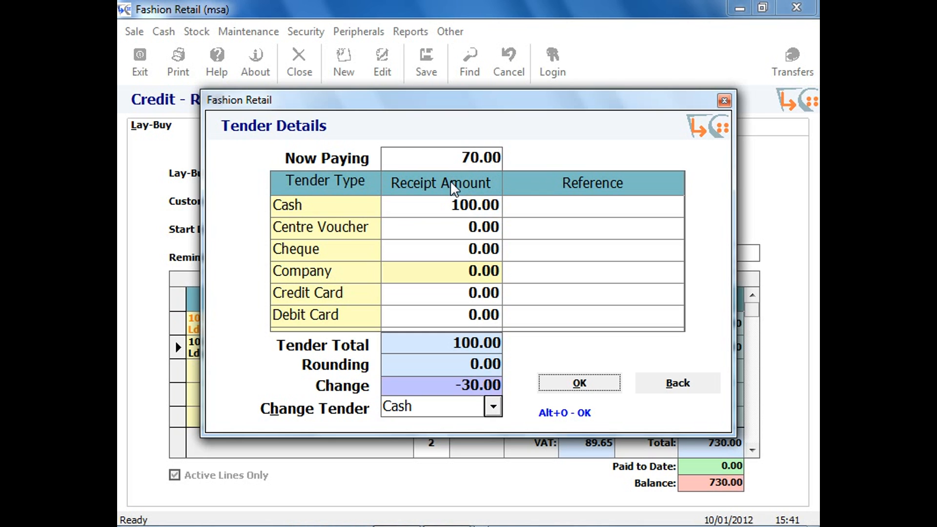
{"action": "left_click", "coordinate": [568, 380]}
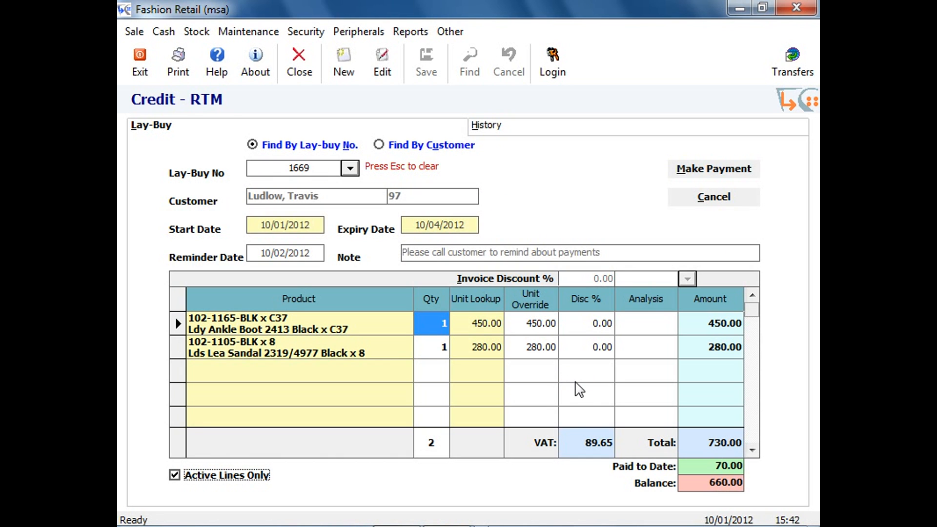
Check the lay-buy's transaction history, and record a 350.00 cash payment against it.
{"action": "left_click", "coordinate": [569, 125]}
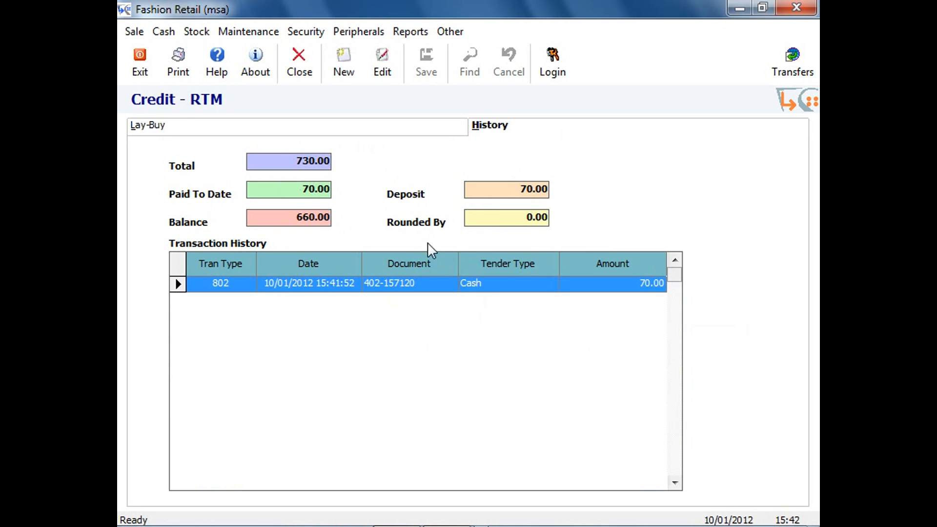
{"action": "left_click", "coordinate": [416, 131]}
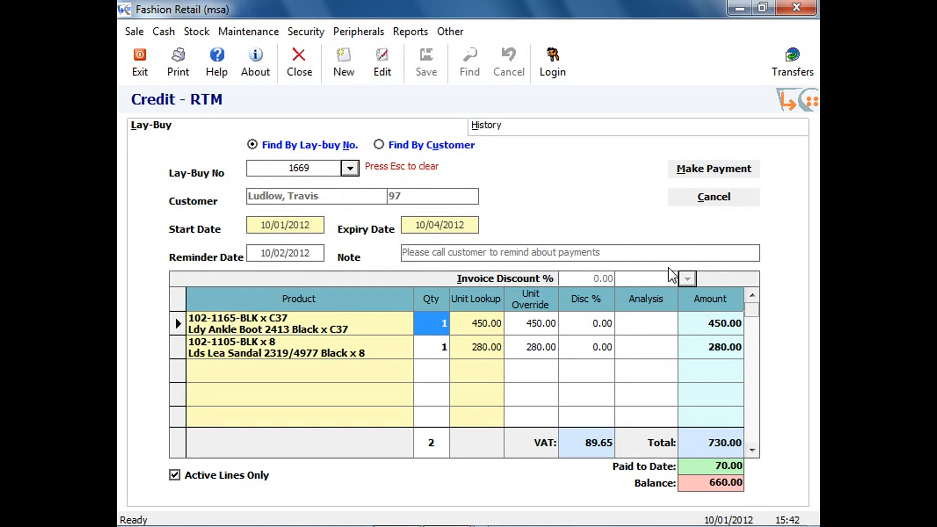
{"action": "left_click", "coordinate": [701, 174]}
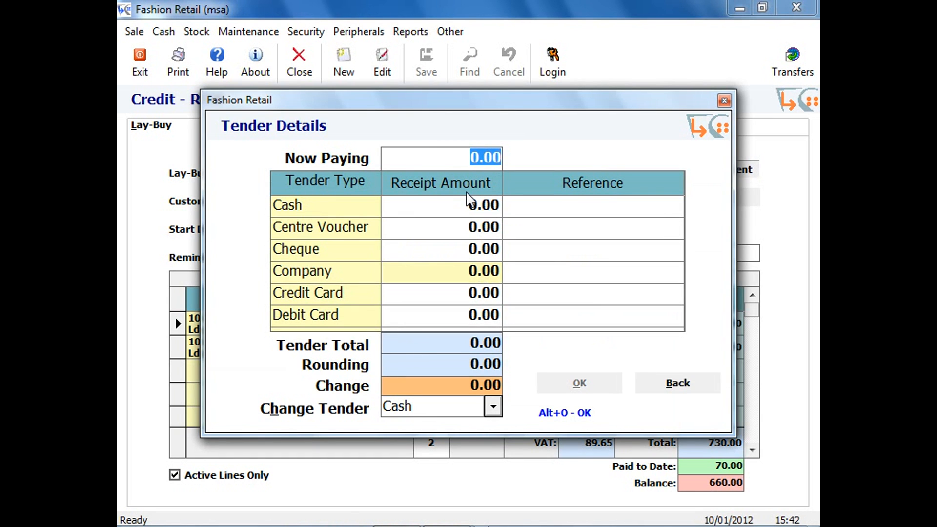
{"action": "type", "text": "350"}
{"action": "key", "text": "Return"}
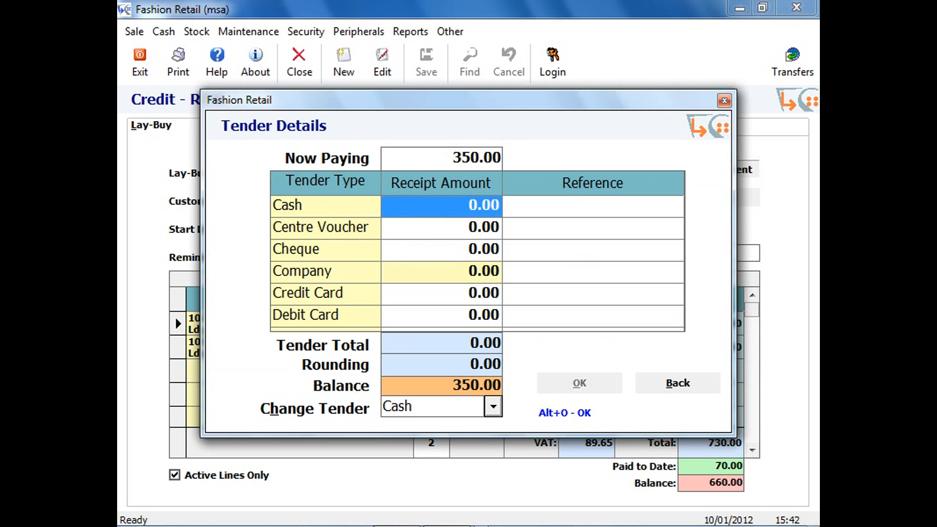
{"action": "type", "text": "350"}
{"action": "key", "text": "Return"}
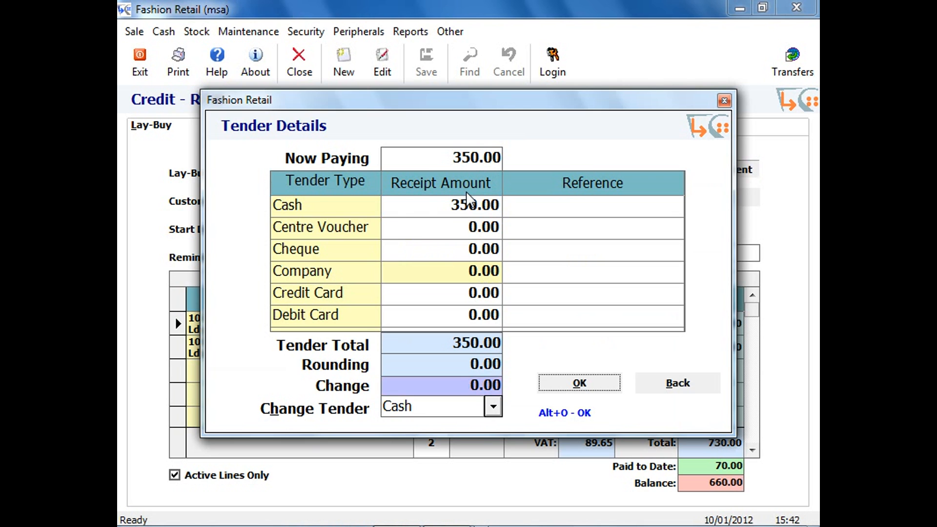
{"action": "left_click", "coordinate": [568, 383]}
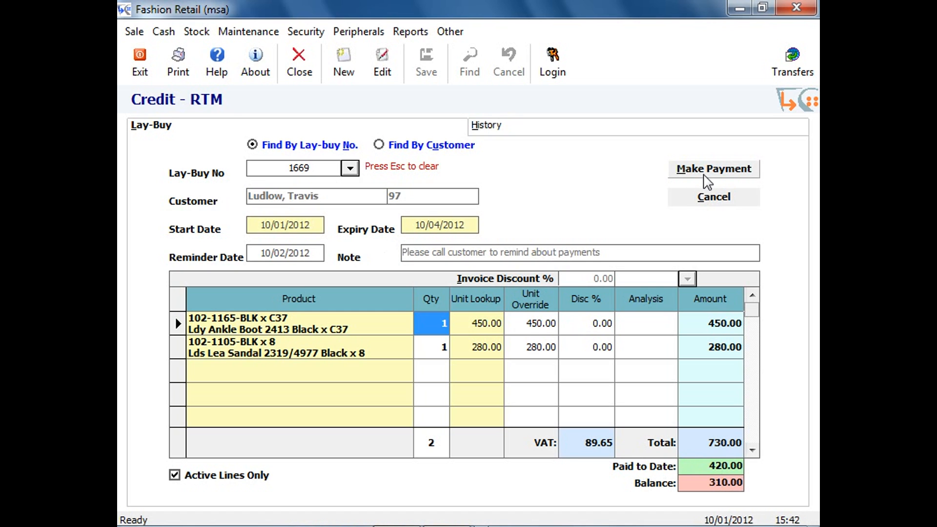
Start another payment on the lay-buy with 310.00 as the amount now being paid.
{"action": "left_click", "coordinate": [707, 175]}
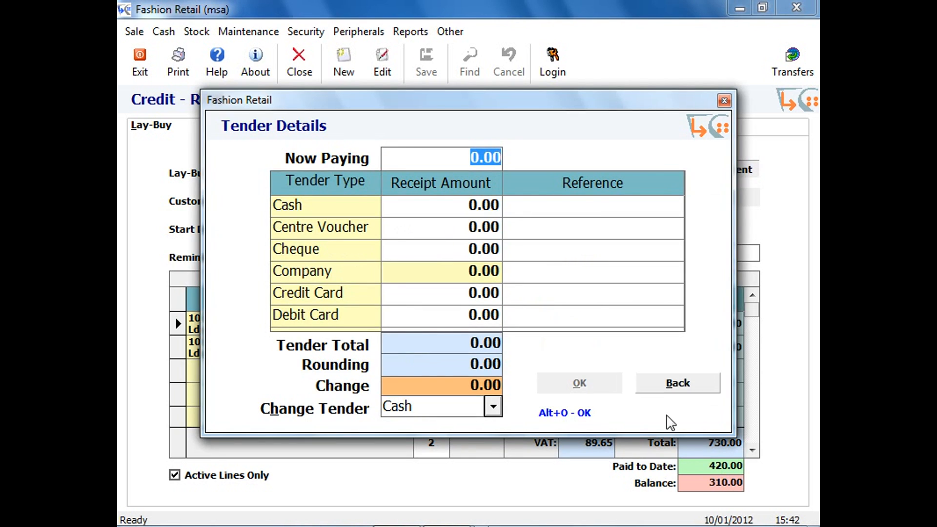
{"action": "type", "text": "310"}
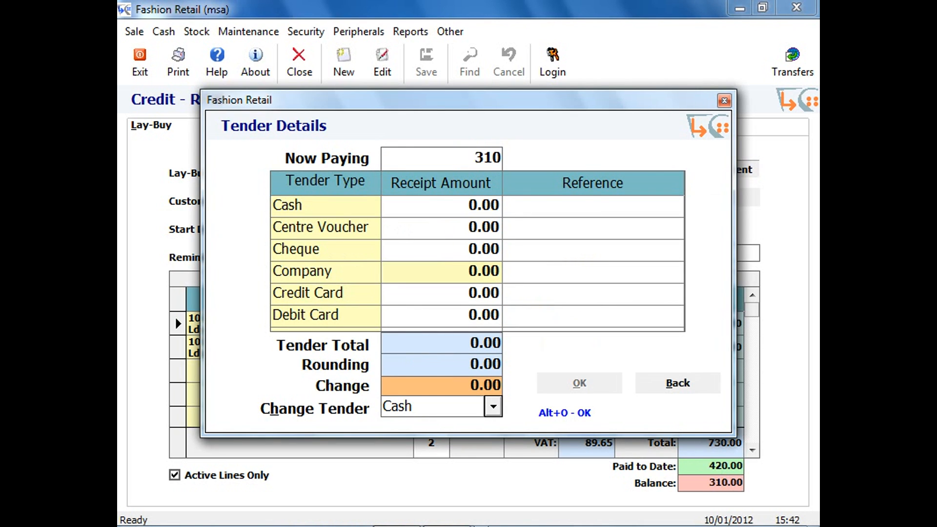
{"action": "key", "text": "Return"}
Try to raise the amount now being paid on the lay-buy to 350.00.
{"action": "left_click_drag", "start_coordinate": [445, 160], "coordinate": [496, 160]}
{"action": "type", "text": "35"}
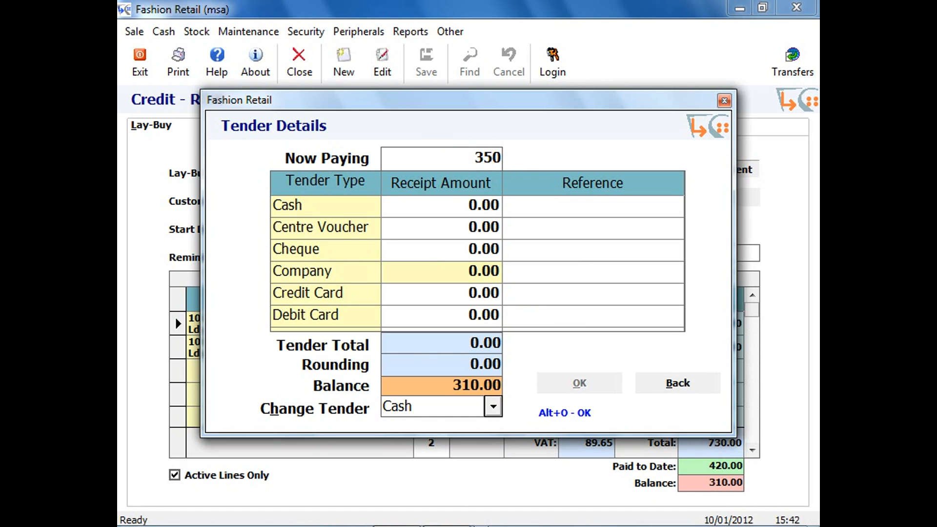
{"action": "key", "text": "Return"}
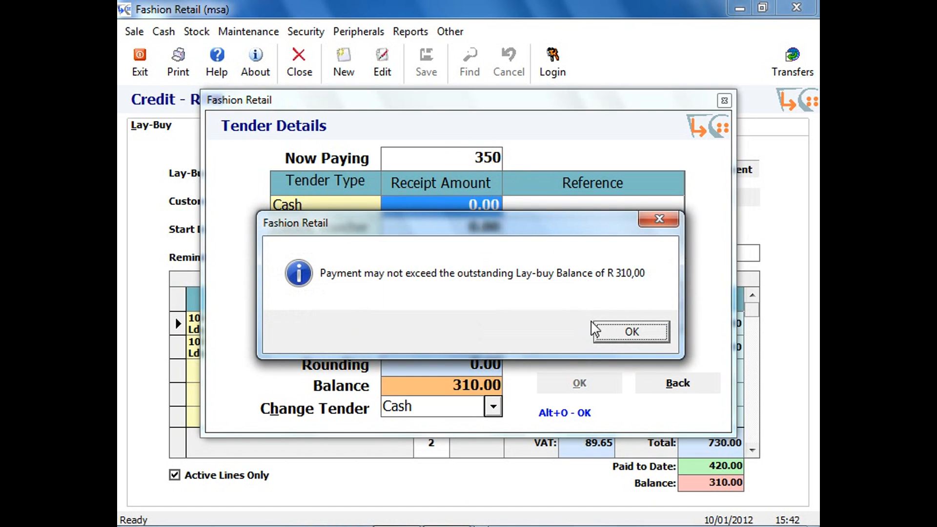
{"action": "left_click", "coordinate": [625, 332]}
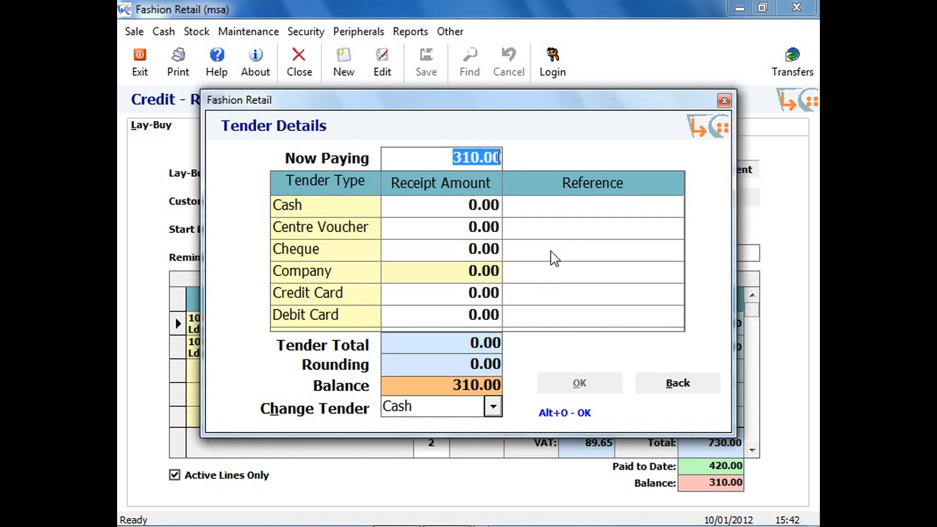
Tender 310.00 in cash to complete the lay-buy payment, and review its transaction history.
{"action": "left_click", "coordinate": [425, 207]}
{"action": "type", "text": "310"}
{"action": "key", "text": "Return"}
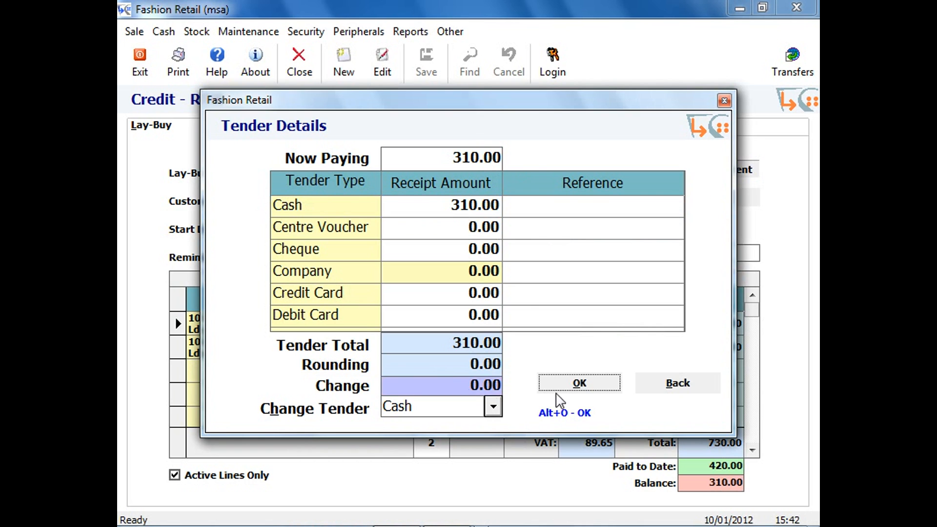
{"action": "left_click", "coordinate": [566, 384]}
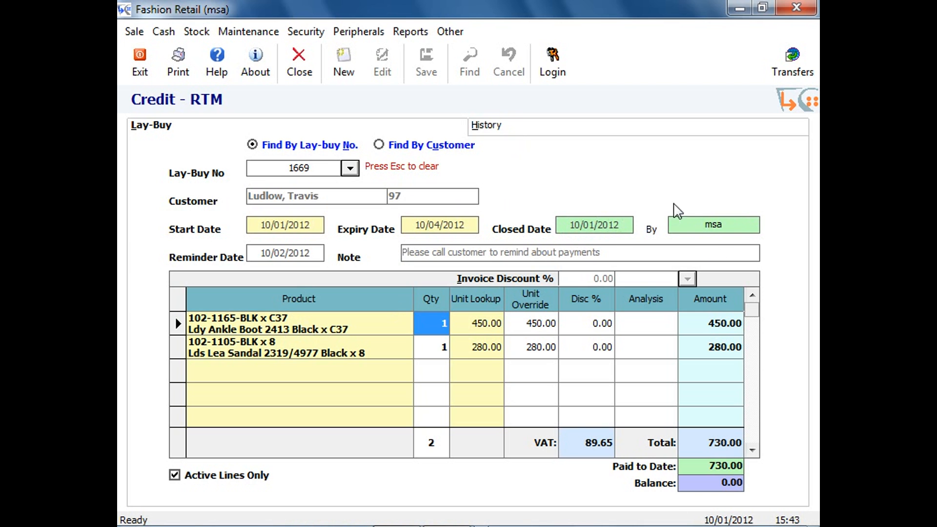
{"action": "left_click", "coordinate": [518, 125]}
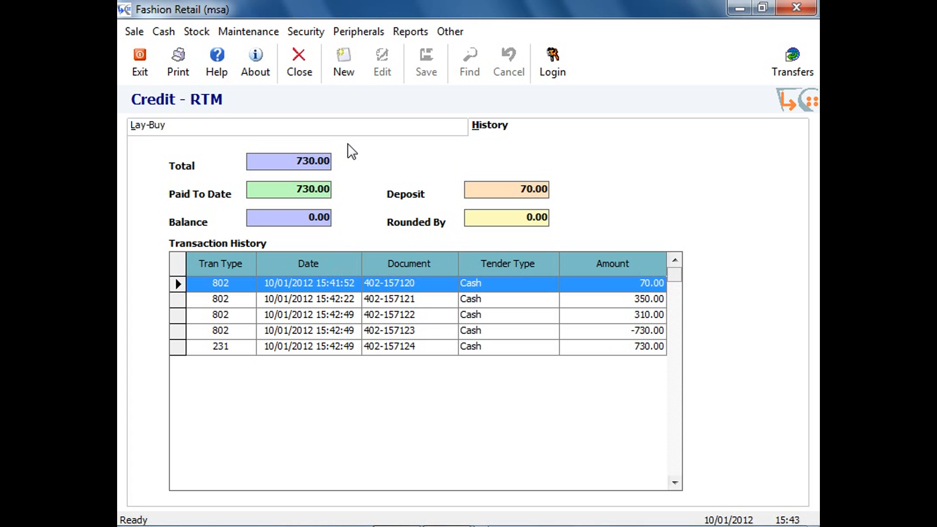
{"action": "left_click", "coordinate": [392, 132]}
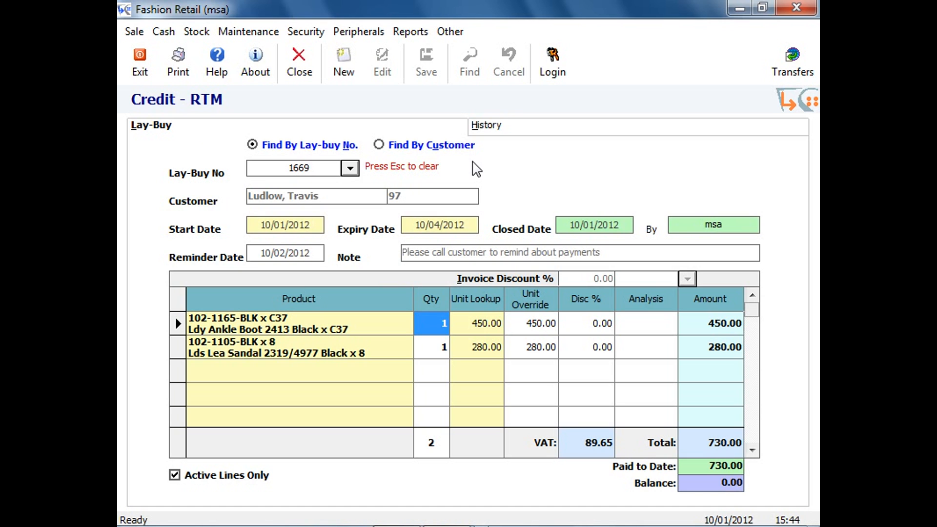
Open the Audit Reports and examine the options of the Inactive Laybuy Report and the Active Laybuy Report.
{"action": "left_click", "coordinate": [411, 39]}
{"action": "left_click", "coordinate": [417, 65]}
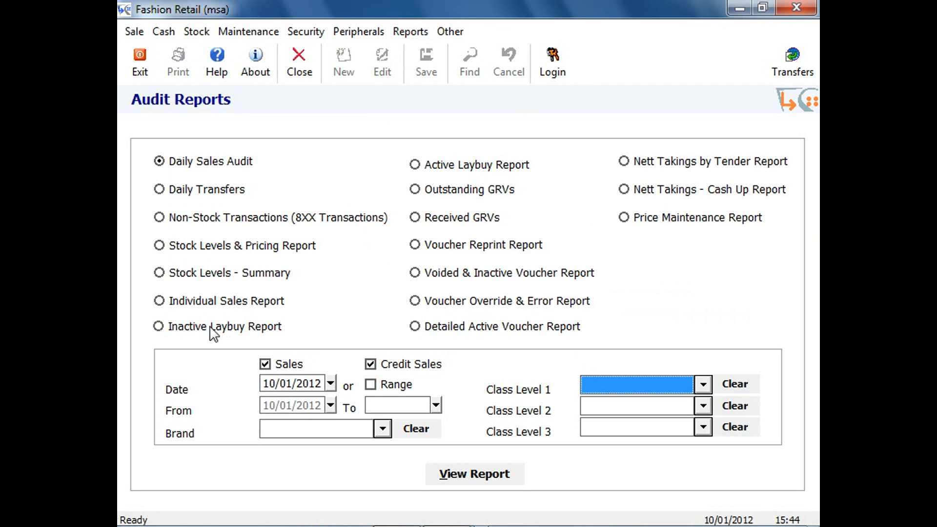
{"action": "left_click", "coordinate": [213, 330]}
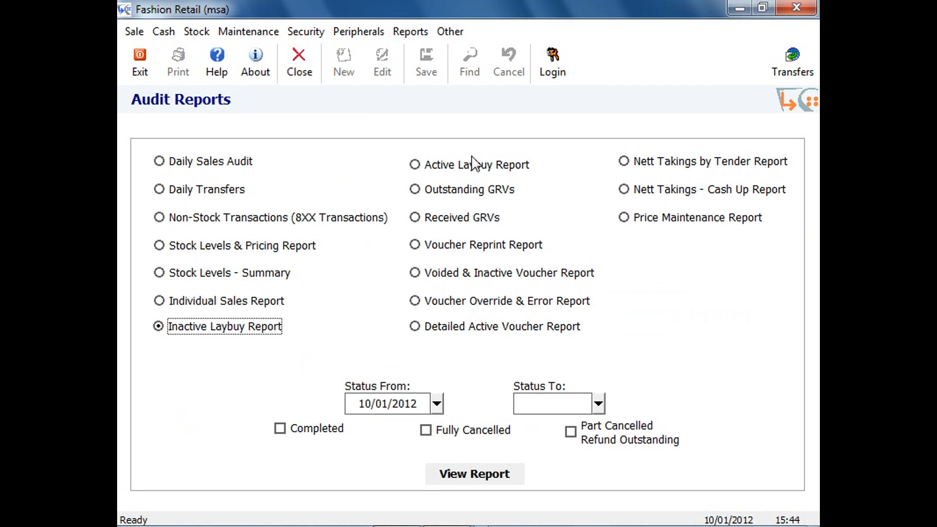
{"action": "left_click", "coordinate": [490, 171]}
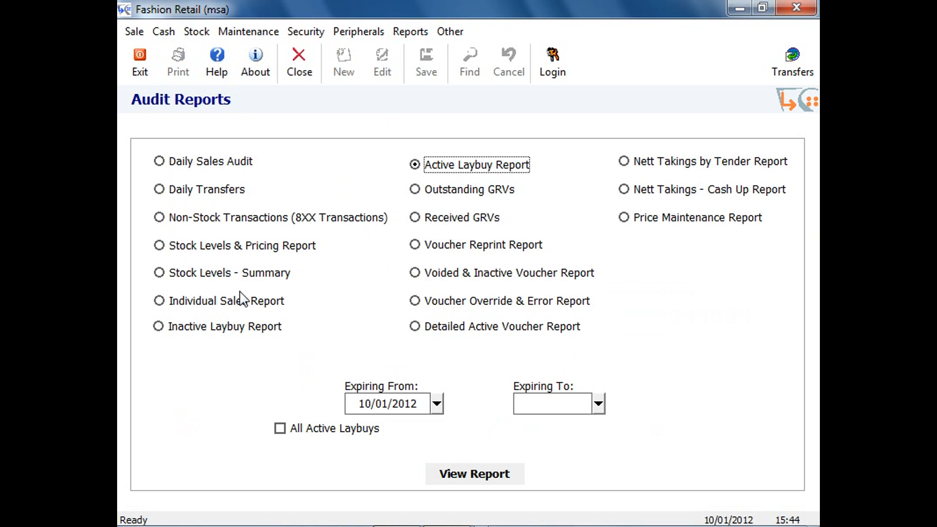
{"action": "left_click", "coordinate": [264, 341]}
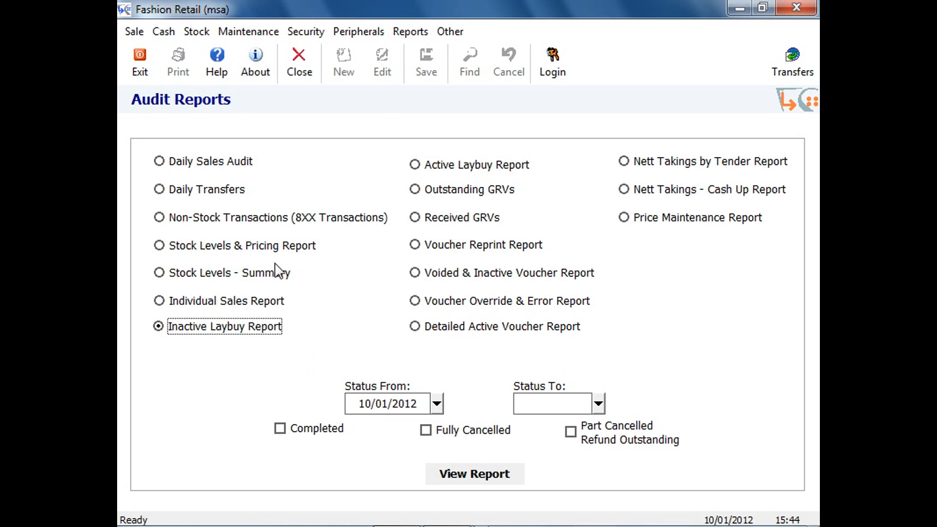
Reopen the lay-buy form and look up an old cancelled lay-buy, marked purple in the lay-buy number list.
{"action": "key", "text": "ctrl+l"}
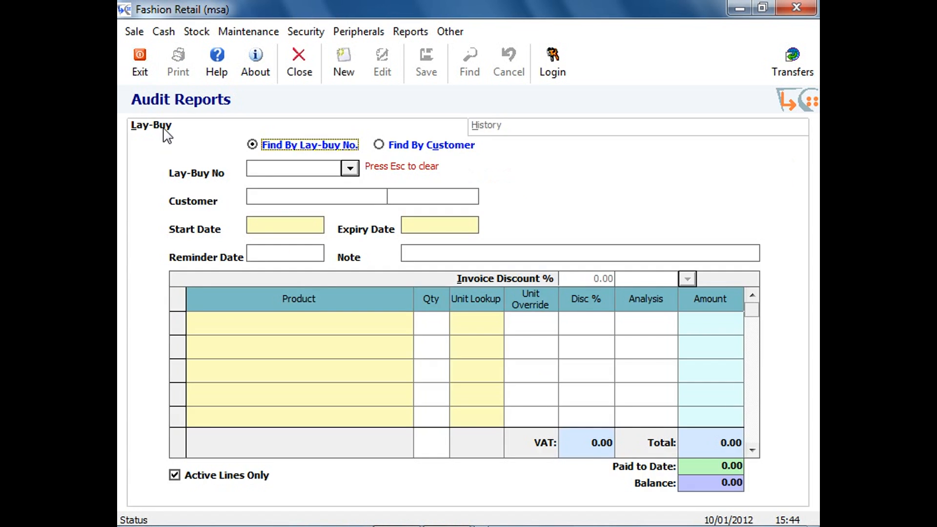
{"action": "left_click", "coordinate": [313, 169]}
{"action": "mouse_move", "coordinate": [348, 197]}
{"action": "left_mouse_down"}
{"action": "mouse_move", "coordinate": [350, 206]}
{"action": "mouse_move", "coordinate": [348, 196]}
{"action": "left_mouse_up"}
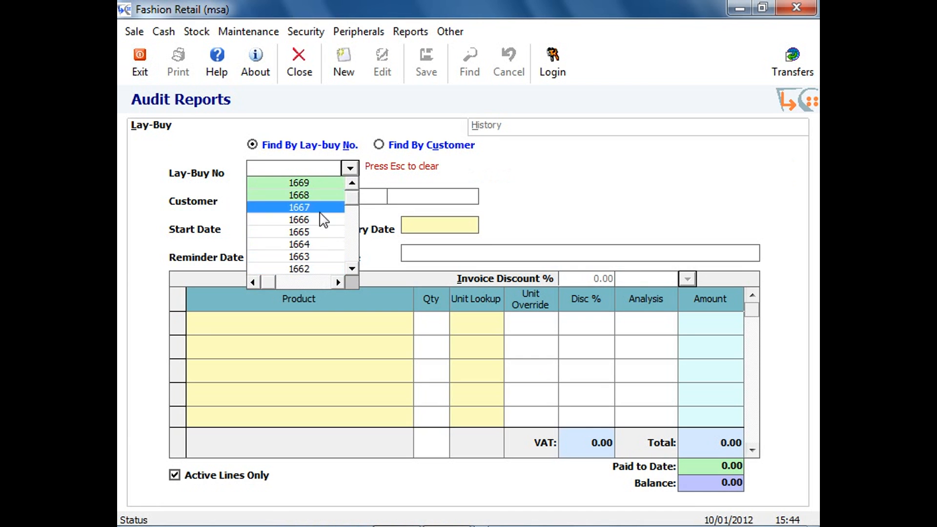
{"action": "scroll", "coordinate": [323, 218], "scroll_direction": "down", "scroll_amount": 8}
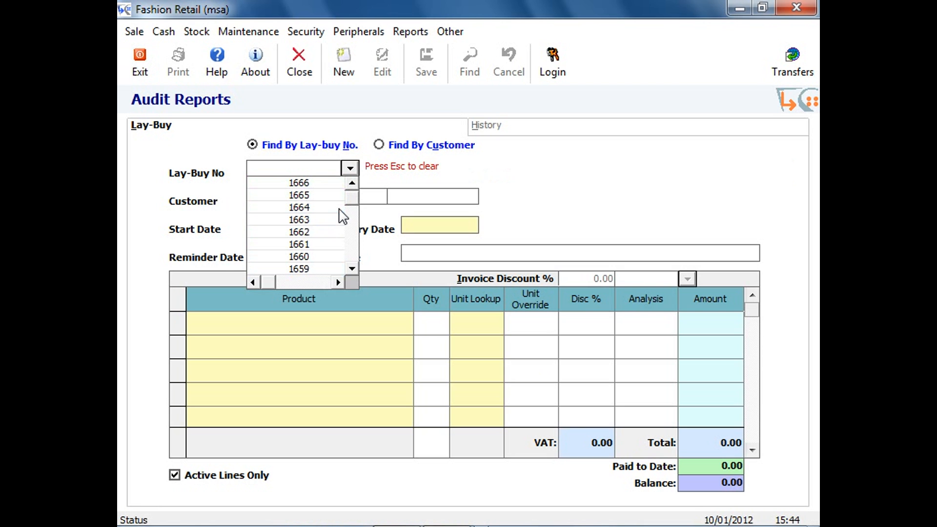
{"action": "scroll", "coordinate": [328, 218], "scroll_direction": "down", "scroll_amount": 4}
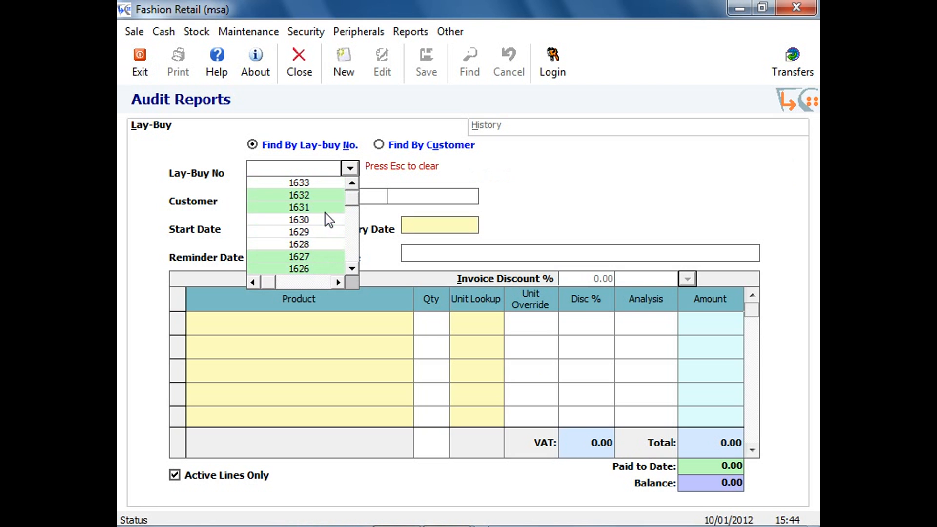
{"action": "left_click_drag", "start_coordinate": [353, 203], "coordinate": [352, 233]}
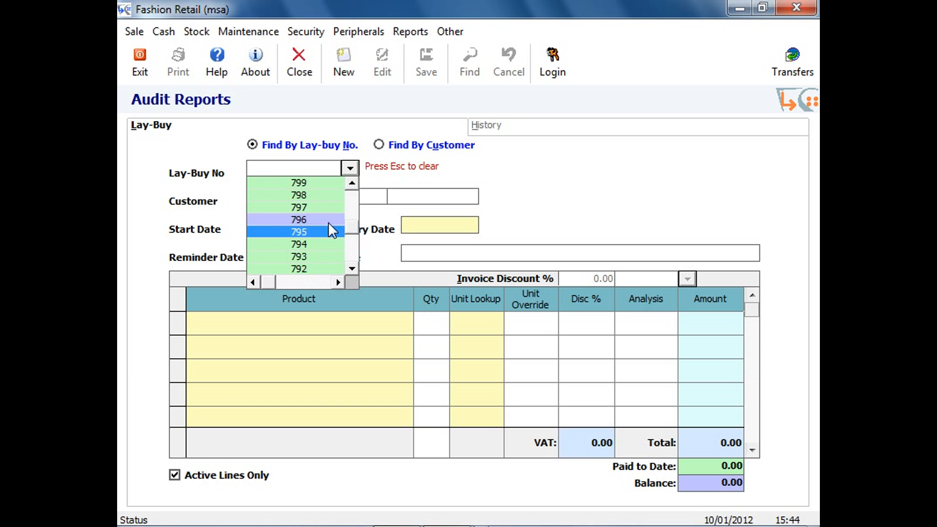
{"action": "left_click", "coordinate": [337, 221]}
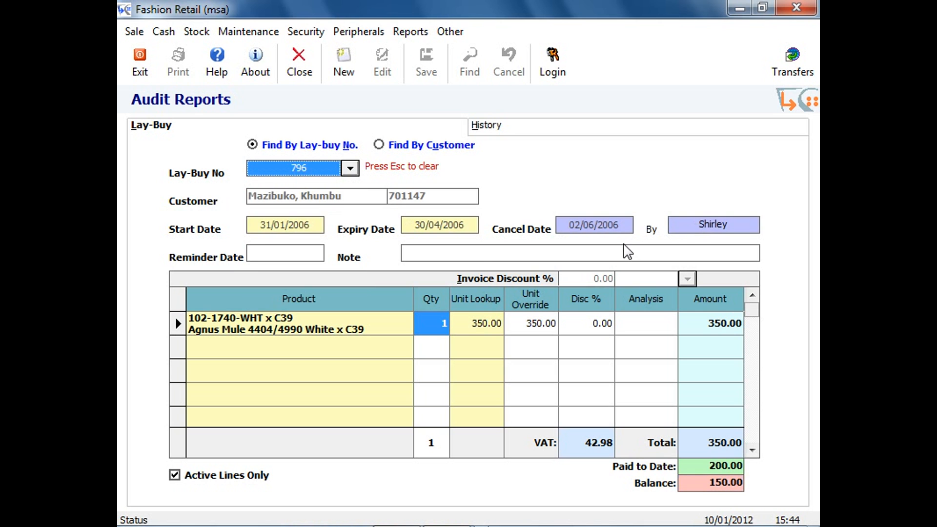
Load the active lay-buy for product 202-273-BRN and cancel it with the Return To Stock Only option.
{"action": "left_click", "coordinate": [350, 168]}
{"action": "left_click_drag", "start_coordinate": [351, 233], "coordinate": [358, 197]}
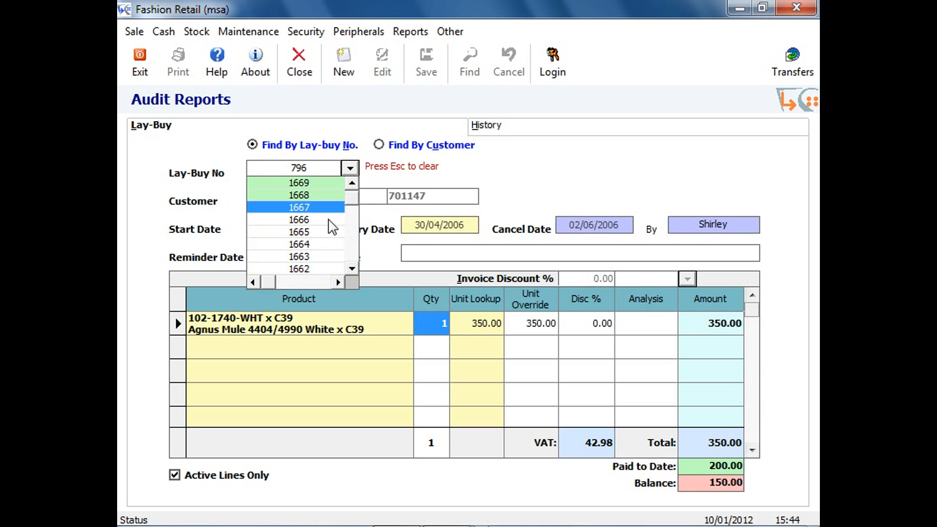
{"action": "left_click", "coordinate": [337, 256]}
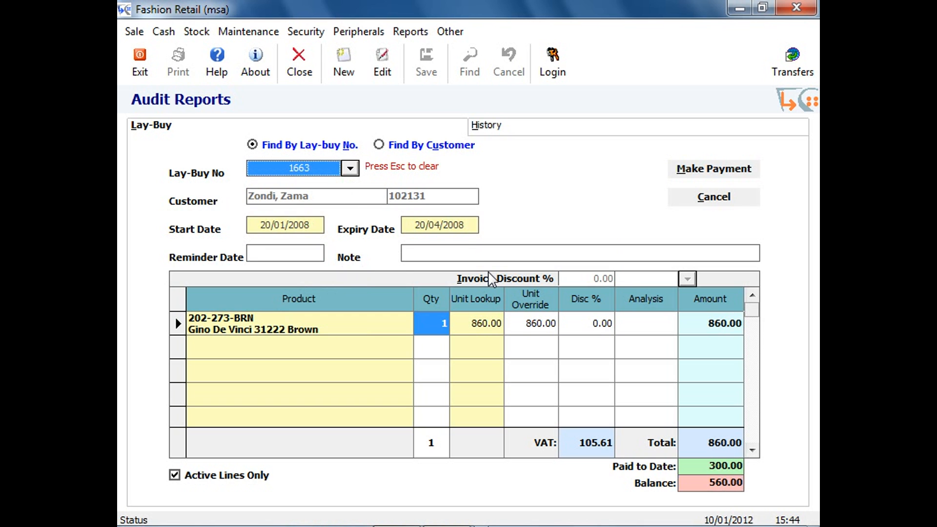
{"action": "left_click", "coordinate": [722, 198]}
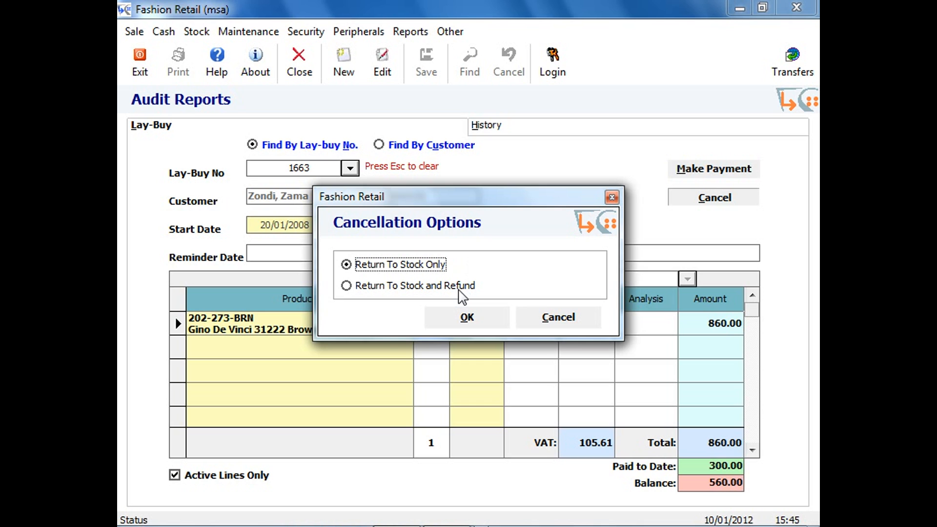
{"action": "left_click", "coordinate": [467, 319]}
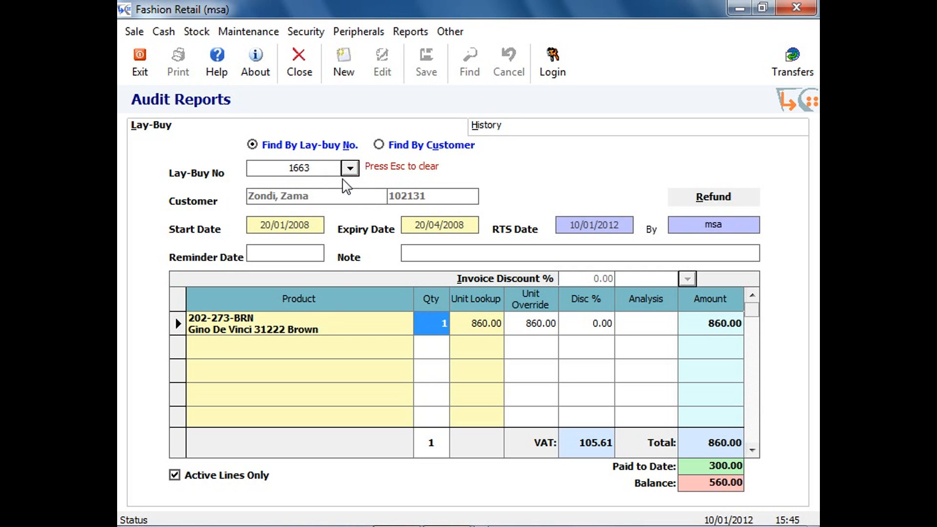
Refund the returned lay-buy in cash with a forfeit percent of 0.
{"action": "left_click", "coordinate": [676, 200]}
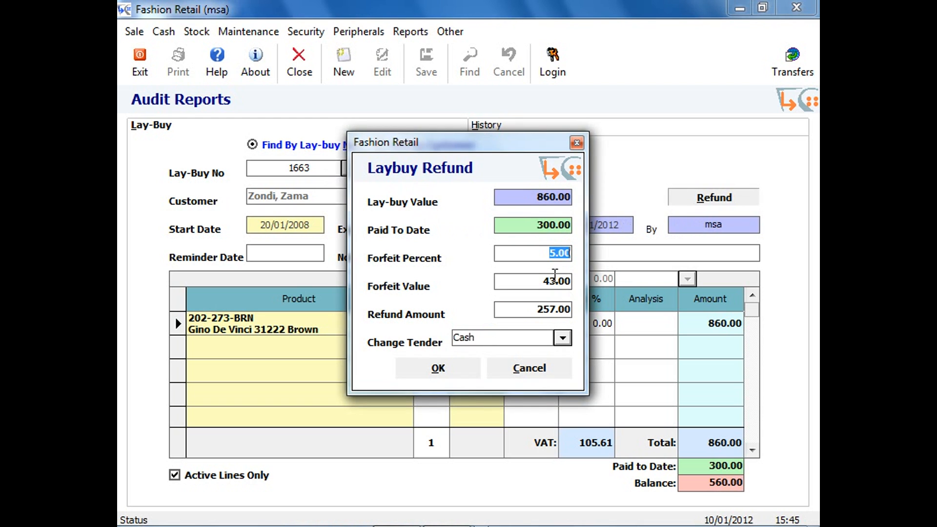
{"action": "type", "text": "0"}
{"action": "key", "text": "Tab"}
{"action": "left_click", "coordinate": [457, 377]}
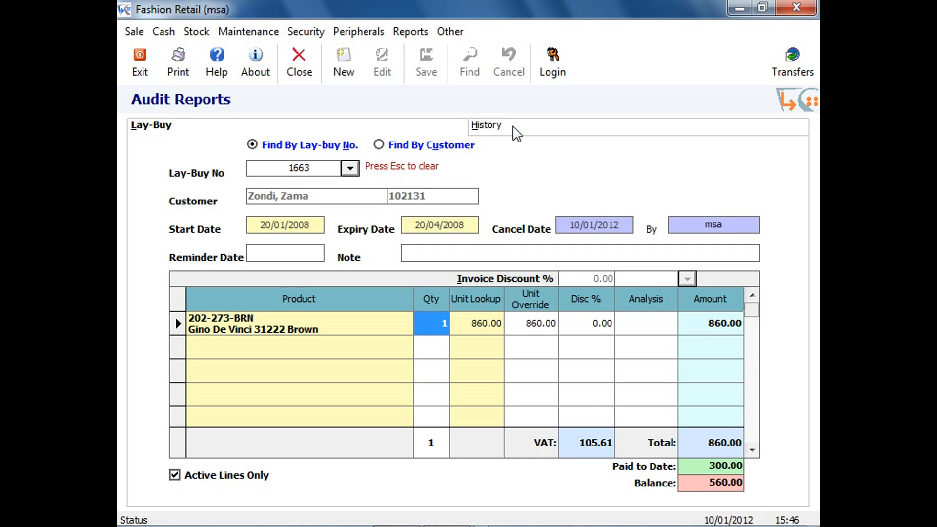
Open the Sales screen.
{"action": "left_click", "coordinate": [146, 31]}
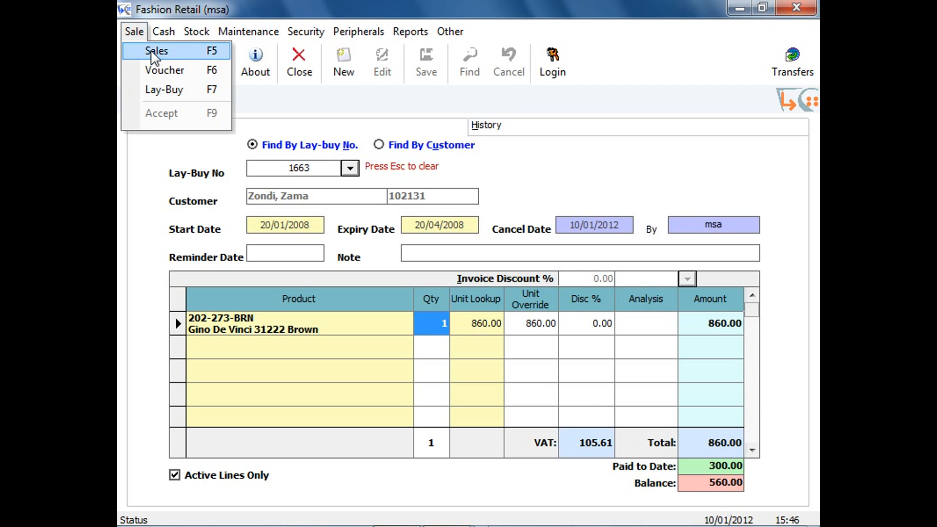